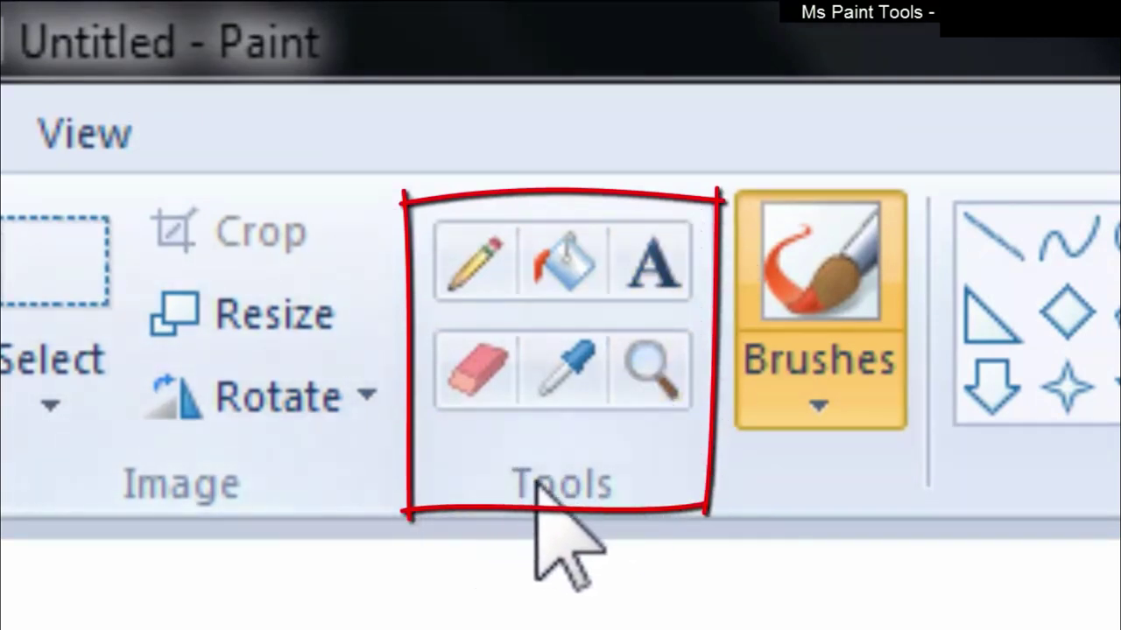
- Draw a thin black freehand line with a loop using the Pencil tool
left_click(477, 278)
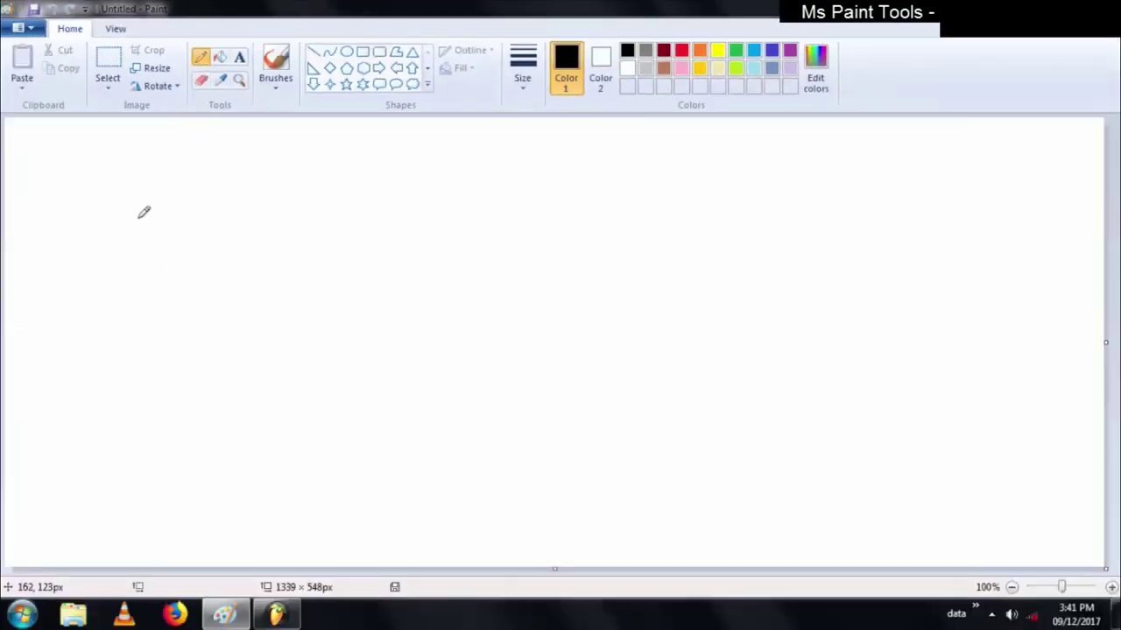
mouse_move(139, 217)
left_mouse_down()
mouse_move(144, 370)
mouse_move(231, 402)
mouse_move(325, 415)
mouse_move(236, 333)
mouse_move(300, 380)
mouse_move(393, 415)
left_mouse_up()
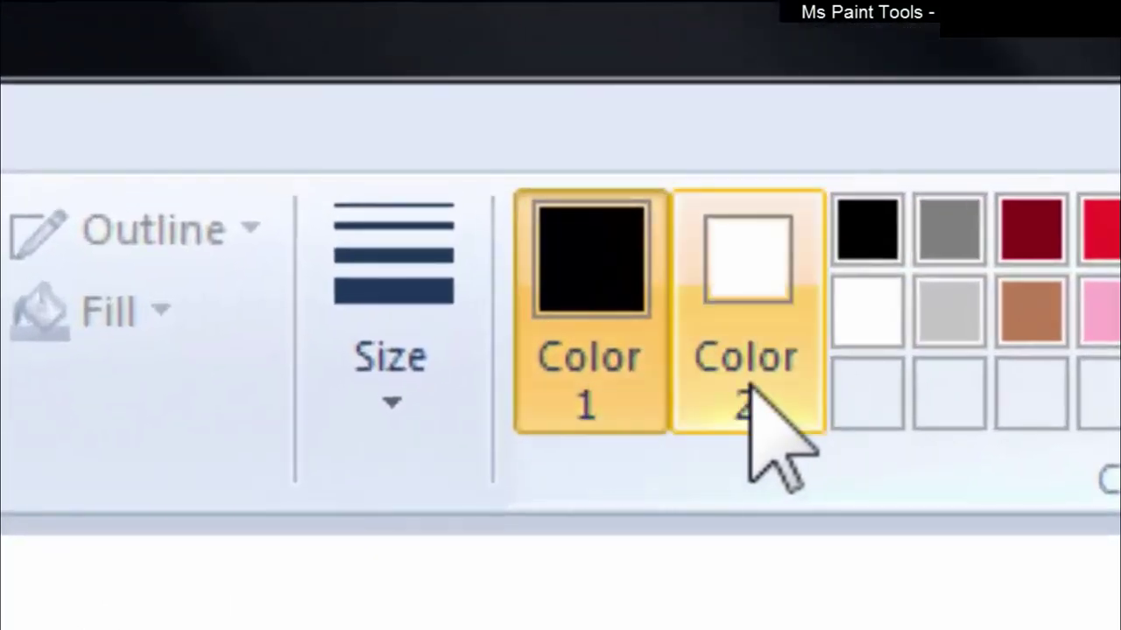
- Set Color 1 to green and draw a long green pencil line beside the black one
left_click(749, 385)
left_click(621, 401)
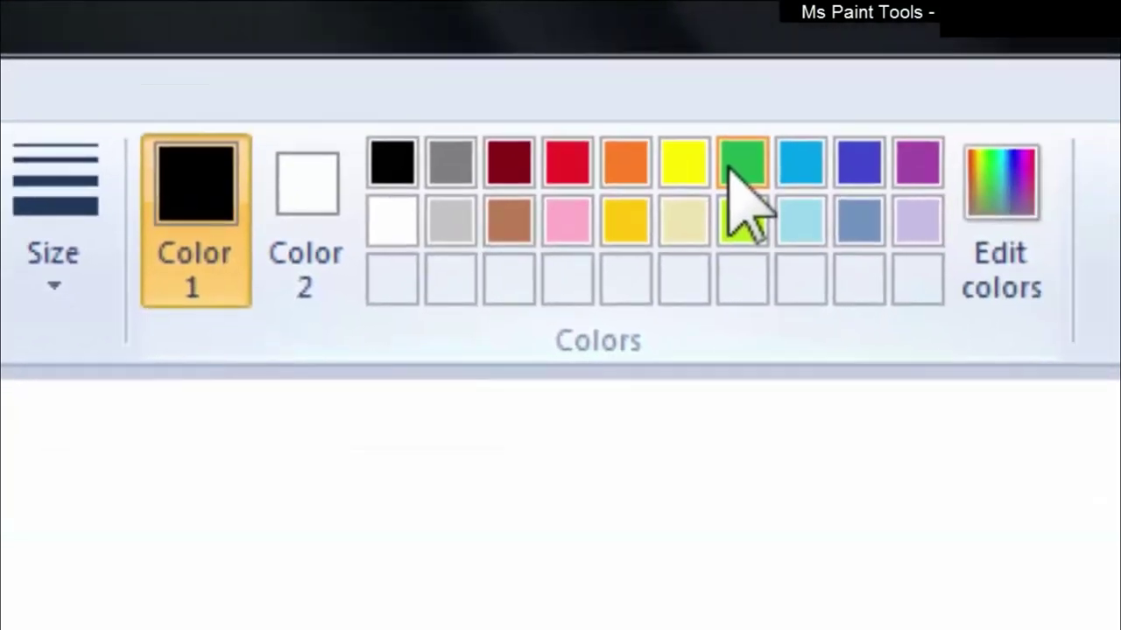
left_click(734, 168)
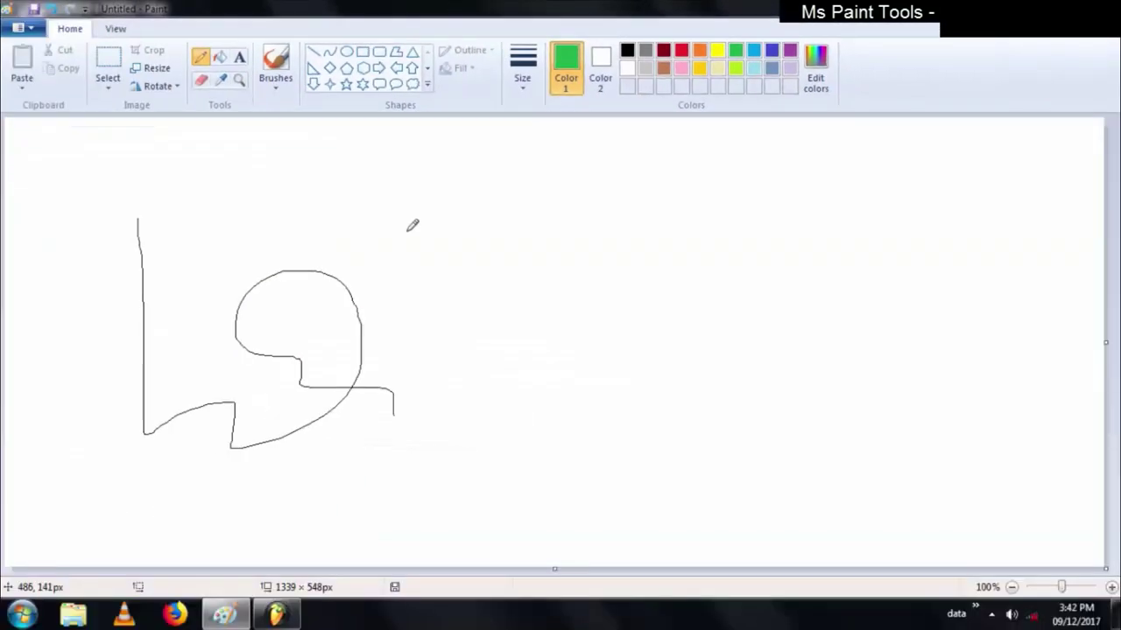
mouse_move(540, 203)
left_mouse_down()
mouse_move(601, 418)
mouse_move(477, 487)
mouse_move(698, 485)
mouse_move(795, 391)
mouse_move(689, 274)
mouse_move(719, 379)
mouse_move(698, 429)
left_mouse_up()
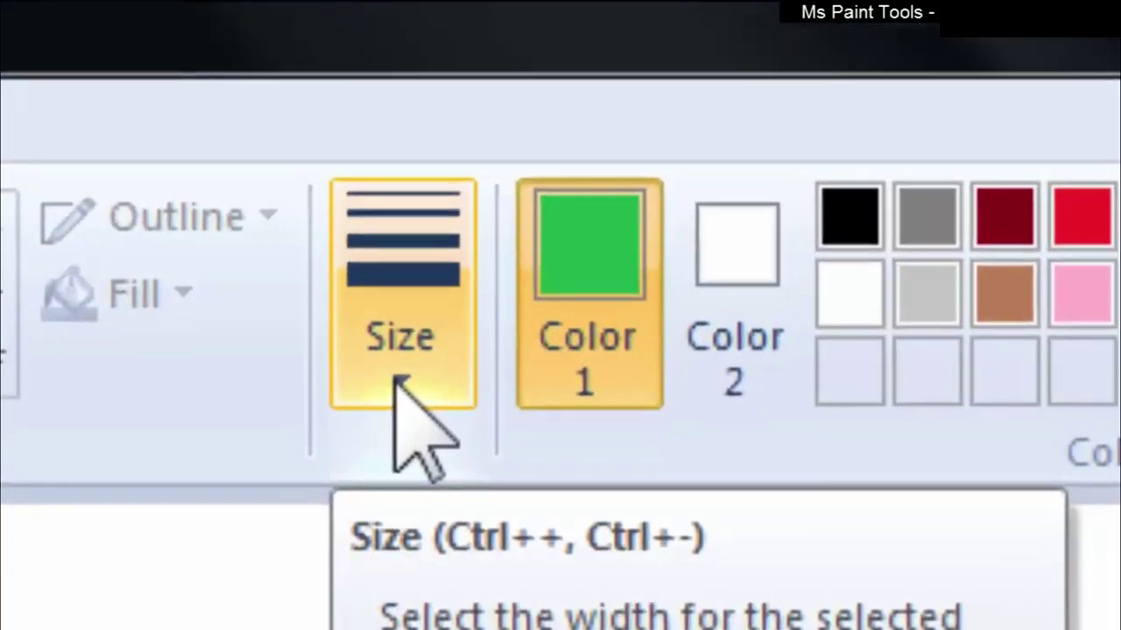
- Set the line size to 4px and draw a thick green freehand stroke
left_click(396, 382)
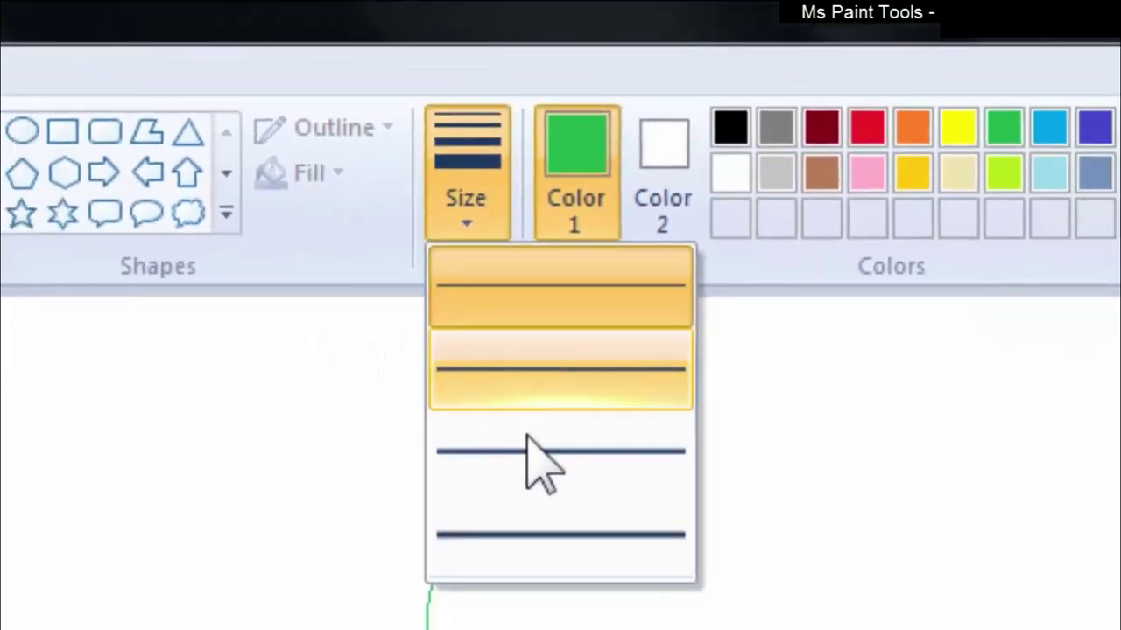
left_click(545, 536)
mouse_move(601, 503)
left_mouse_down()
mouse_move(592, 574)
mouse_move(639, 629)
mouse_move(424, 316)
mouse_move(312, 321)
left_mouse_up()
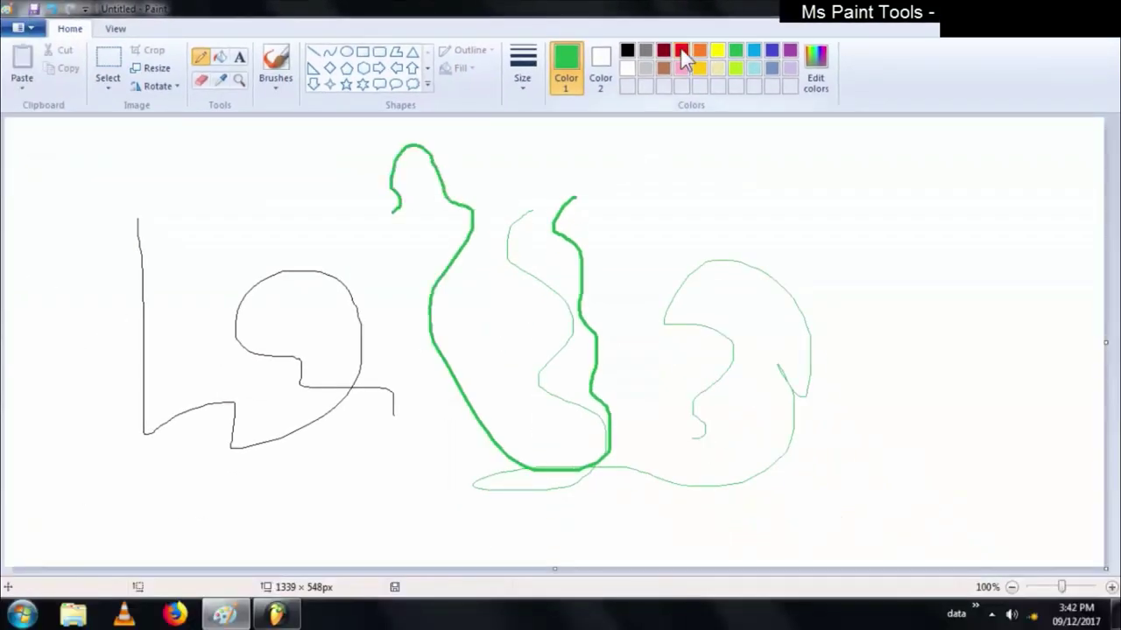
- Switch to red and draw a large loop and a bracket shape over the scribbles
left_click(681, 51)
mouse_move(685, 182)
left_mouse_down()
mouse_move(682, 282)
mouse_move(689, 445)
mouse_move(481, 280)
mouse_move(767, 224)
left_mouse_up()
left_click_drag(782, 197, 956, 311)
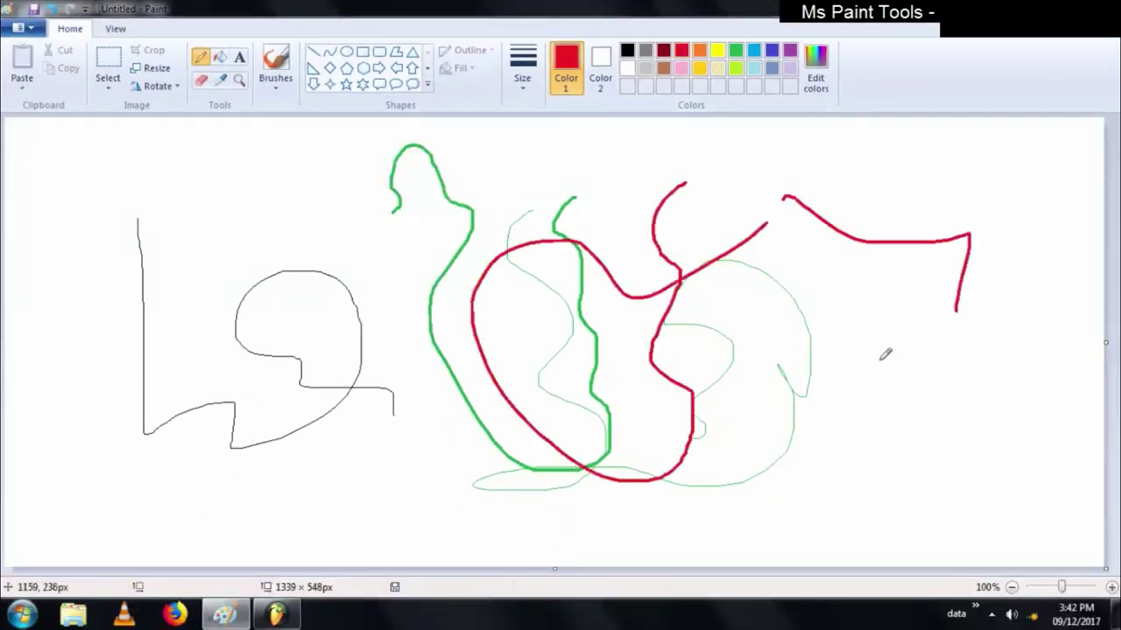
left_click_drag(885, 354, 836, 375)
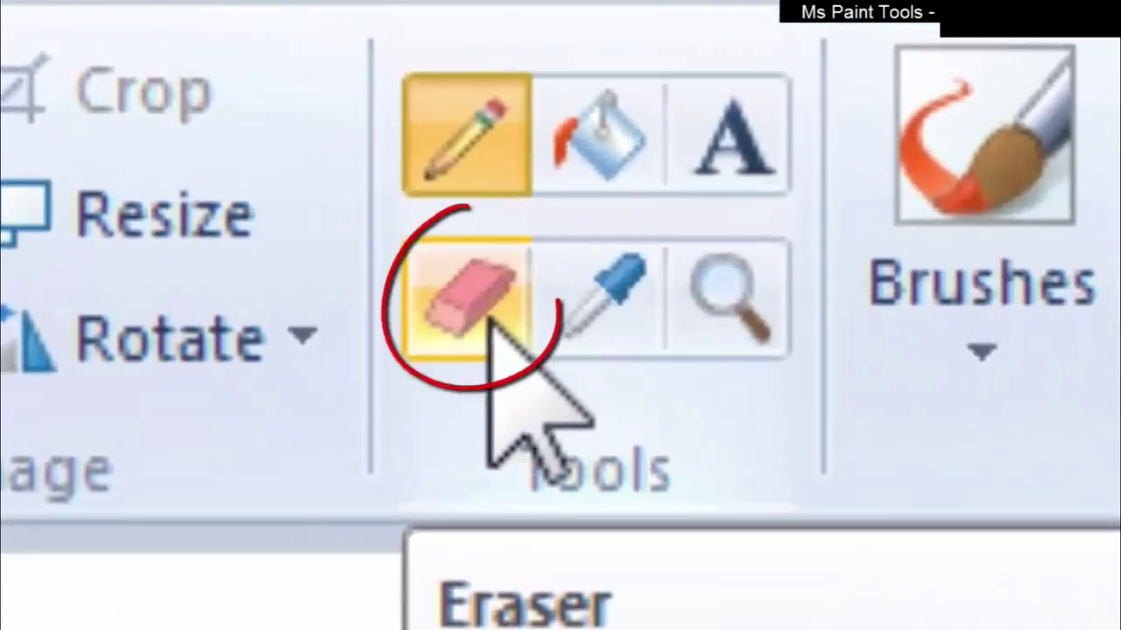
- Erase gaps through the red, green and black lines with the Eraser
left_click(477, 298)
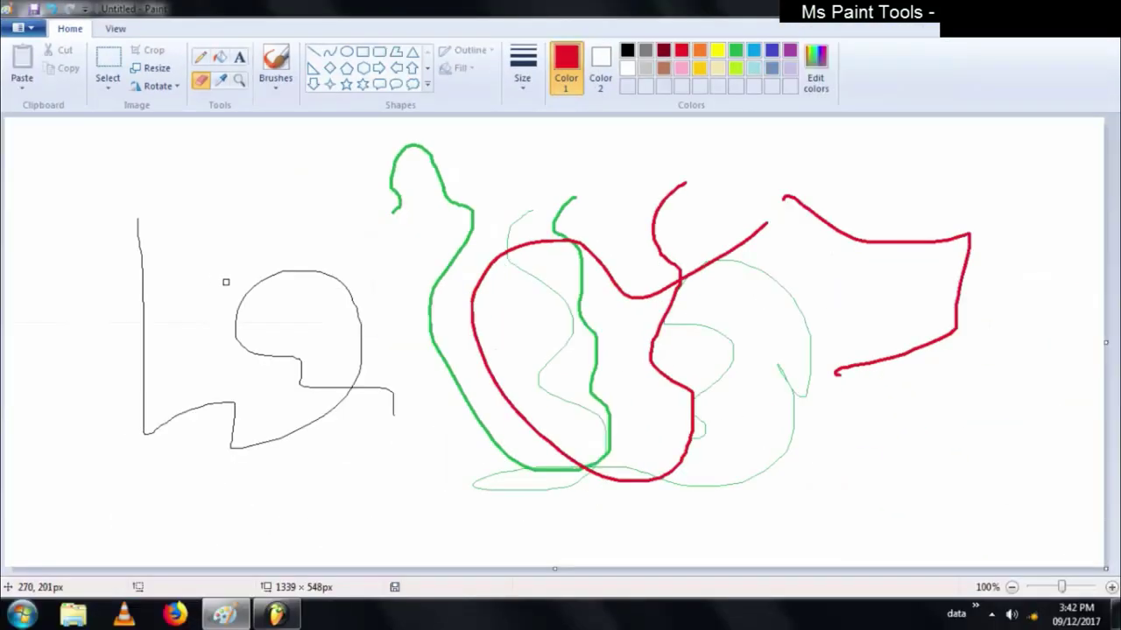
left_click_drag(687, 280, 622, 296)
mouse_move(491, 317)
left_mouse_down()
mouse_move(738, 386)
mouse_move(289, 501)
mouse_move(348, 495)
mouse_move(216, 380)
mouse_move(242, 307)
mouse_move(591, 233)
mouse_move(200, 285)
left_mouse_up()
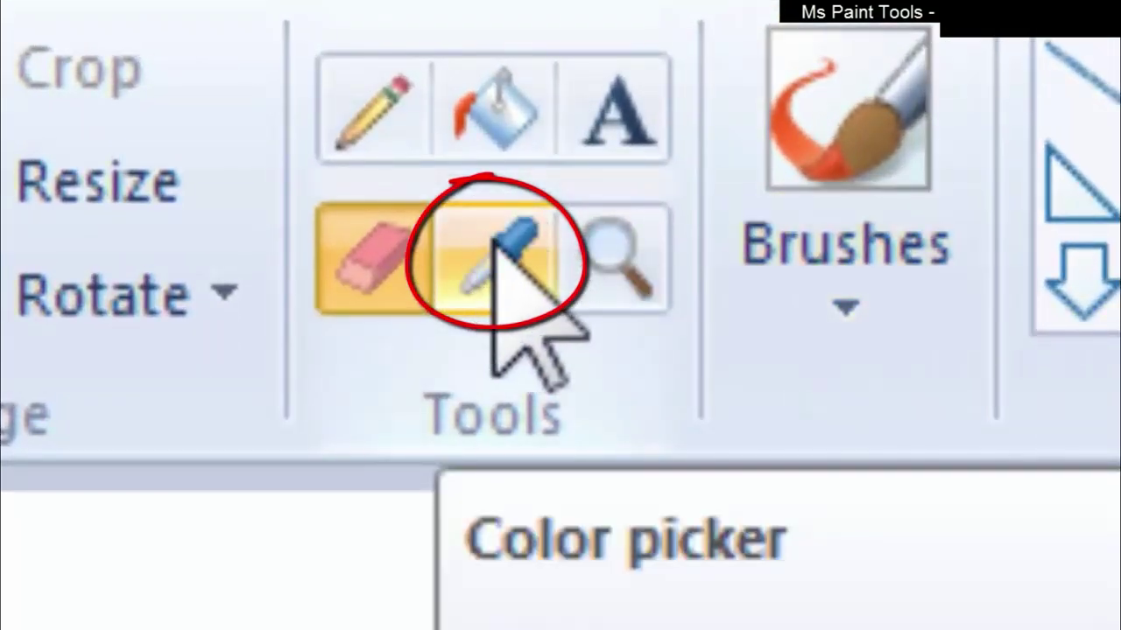
- Sample the dark red from the drawing and pencil a loop around the canvas edge
left_click(493, 245)
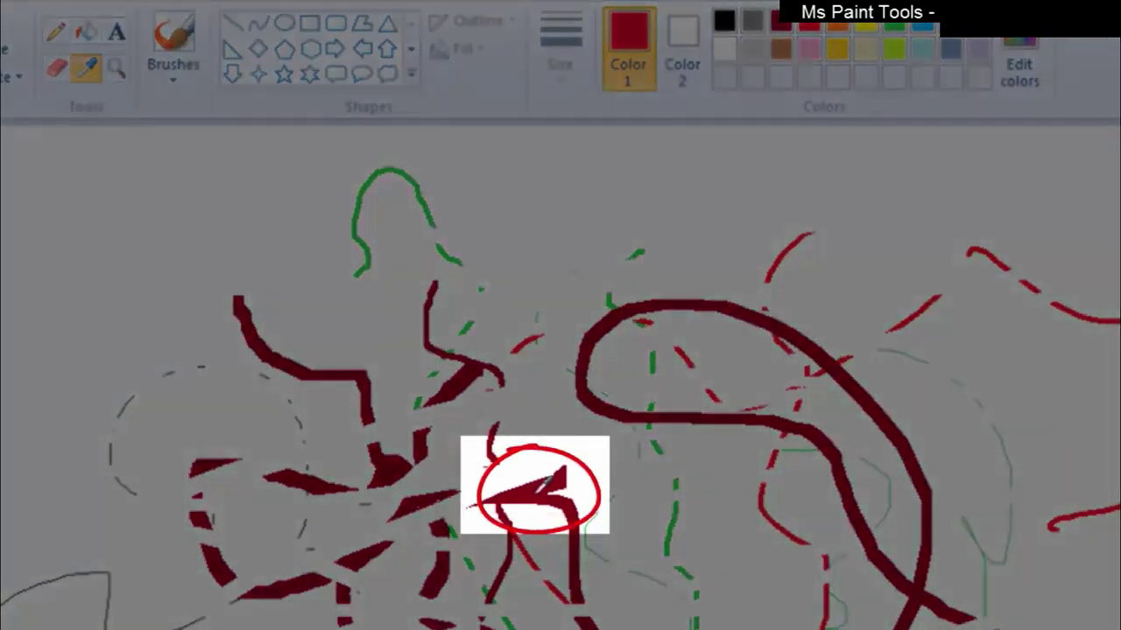
left_click(545, 483)
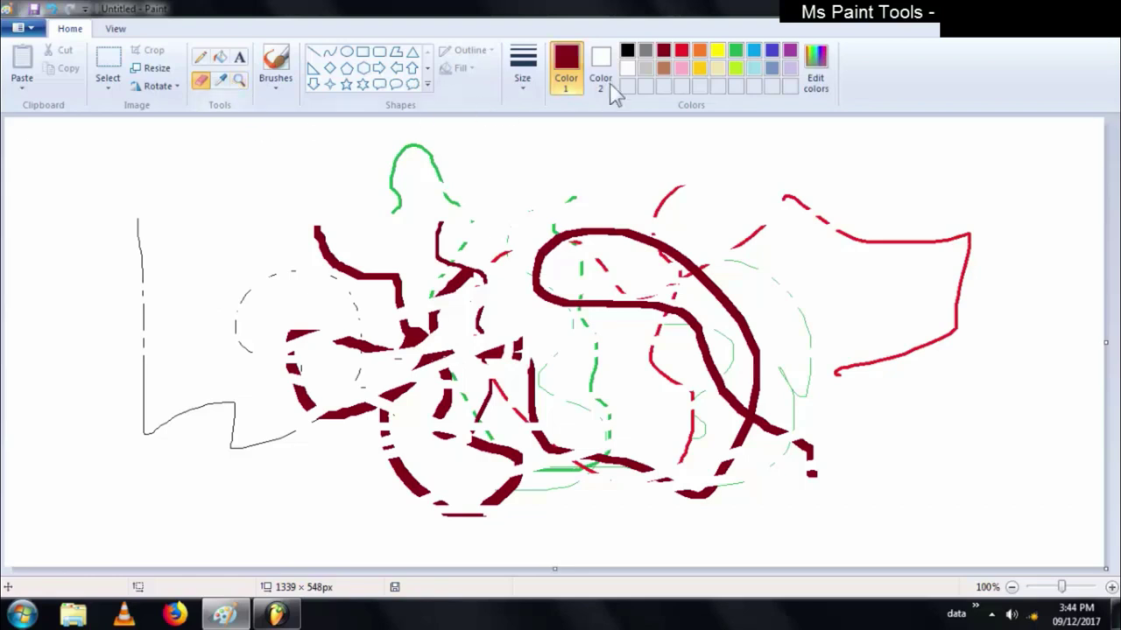
left_click(201, 57)
mouse_move(226, 156)
left_mouse_down()
mouse_move(207, 315)
mouse_move(118, 347)
mouse_move(274, 203)
left_mouse_up()
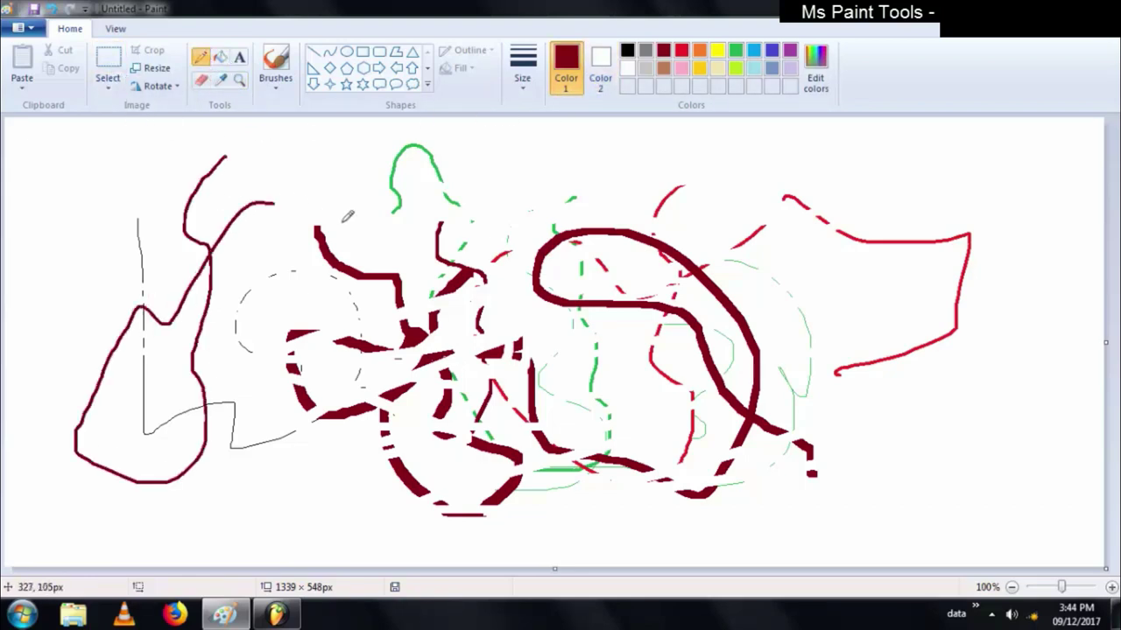
mouse_move(345, 220)
left_mouse_down()
mouse_move(620, 168)
mouse_move(834, 169)
mouse_move(825, 152)
mouse_move(1025, 256)
mouse_move(1038, 445)
mouse_move(971, 505)
mouse_move(481, 538)
left_mouse_up()
- Sample green from a green stroke and draw two long looping green strokes
left_click(221, 80)
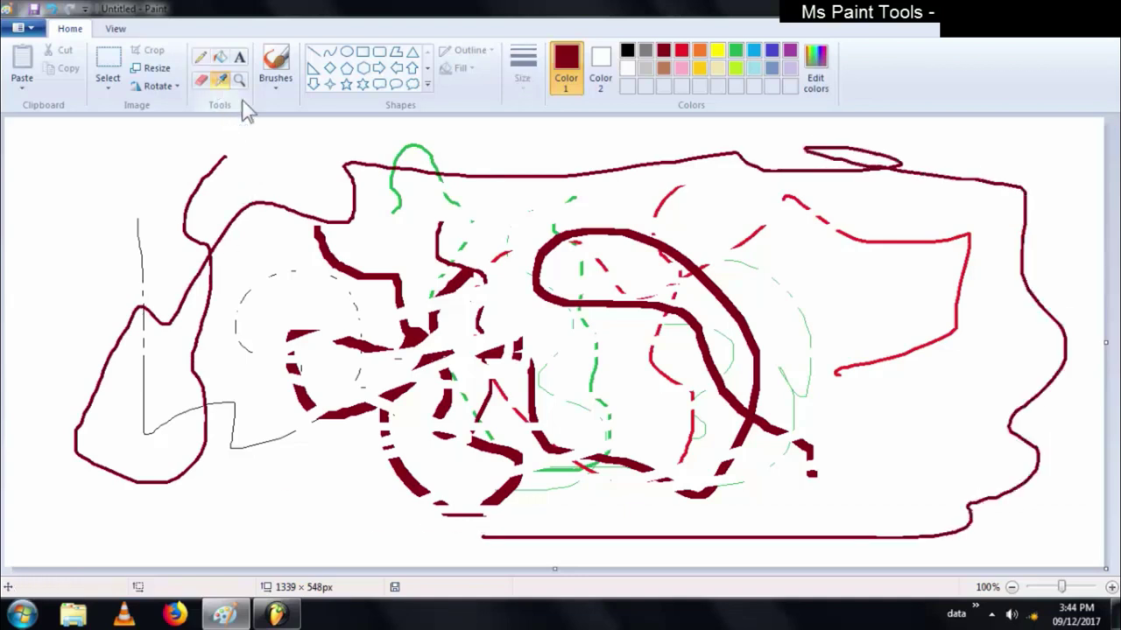
left_click(399, 187)
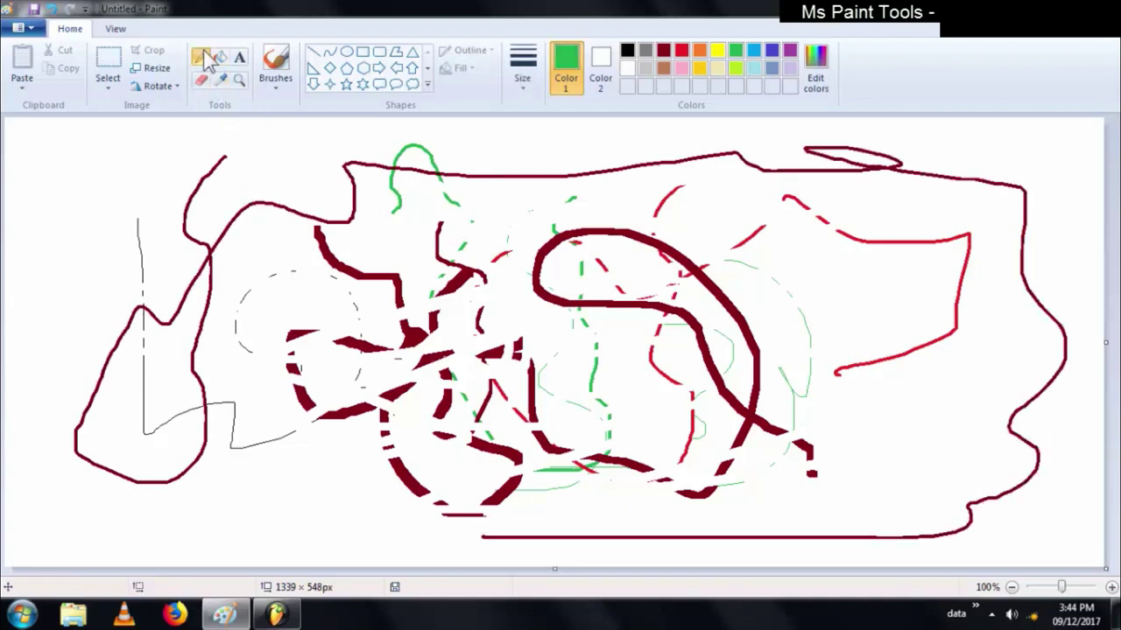
mouse_move(319, 250)
left_mouse_down()
mouse_move(385, 375)
mouse_move(597, 329)
mouse_move(446, 411)
left_mouse_up()
left_click_drag(681, 305, 472, 359)
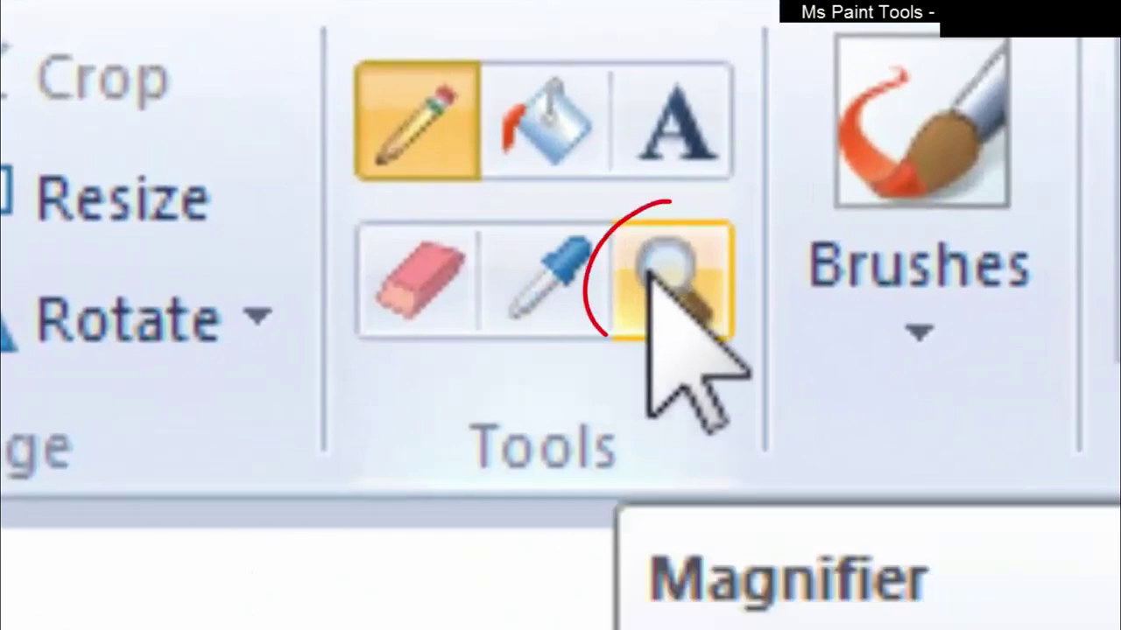
left_click(649, 274)
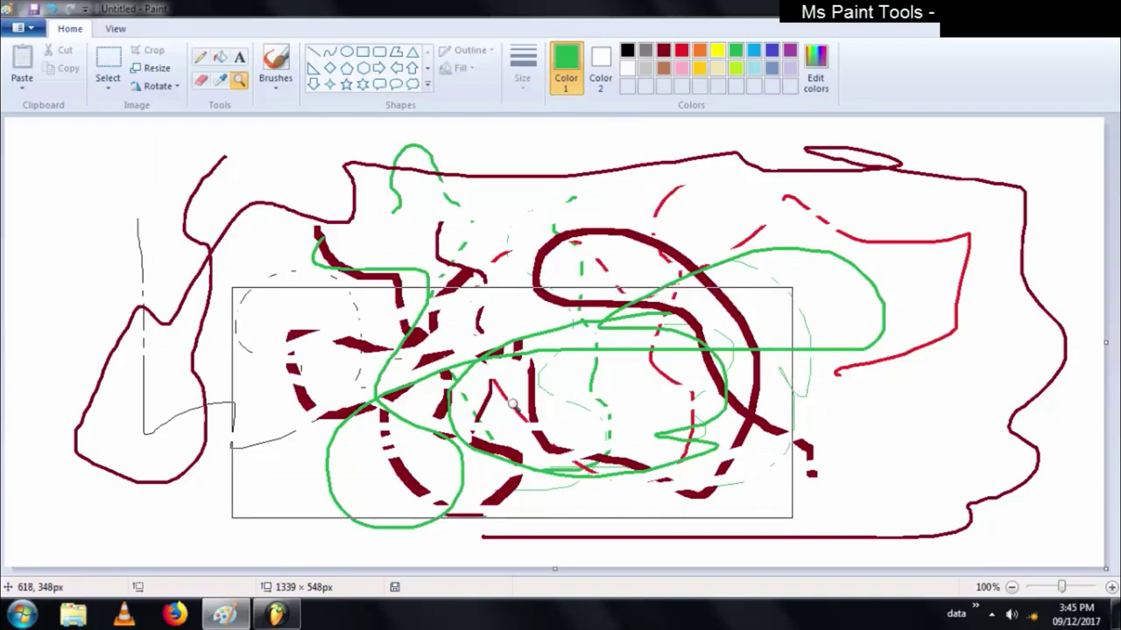
left_click(511, 405)
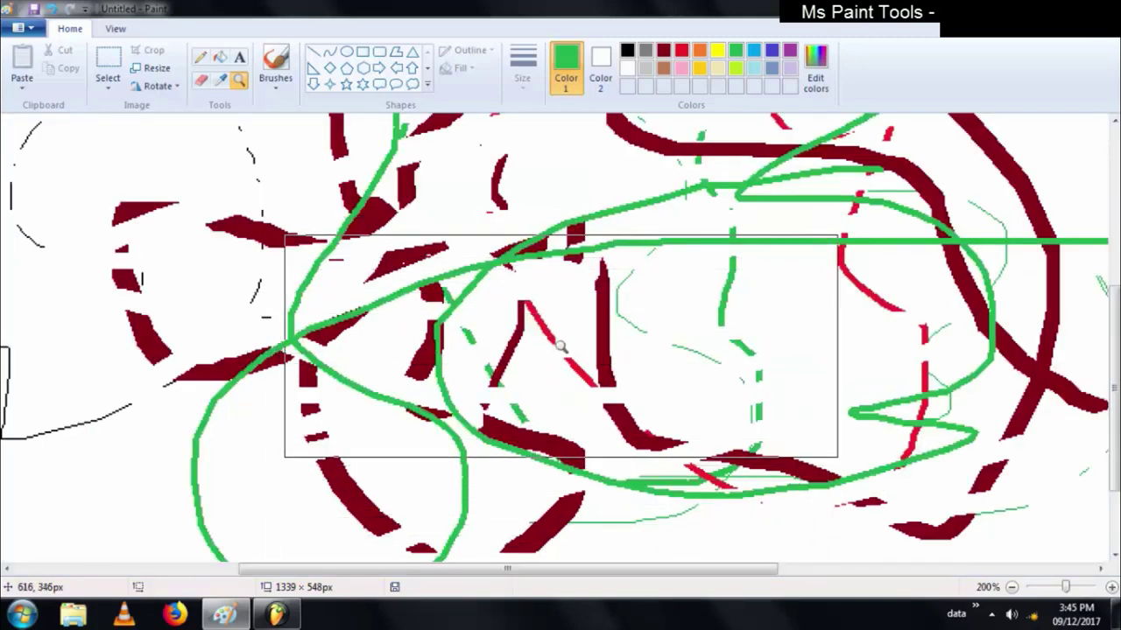
left_click(562, 347)
left_click(406, 275)
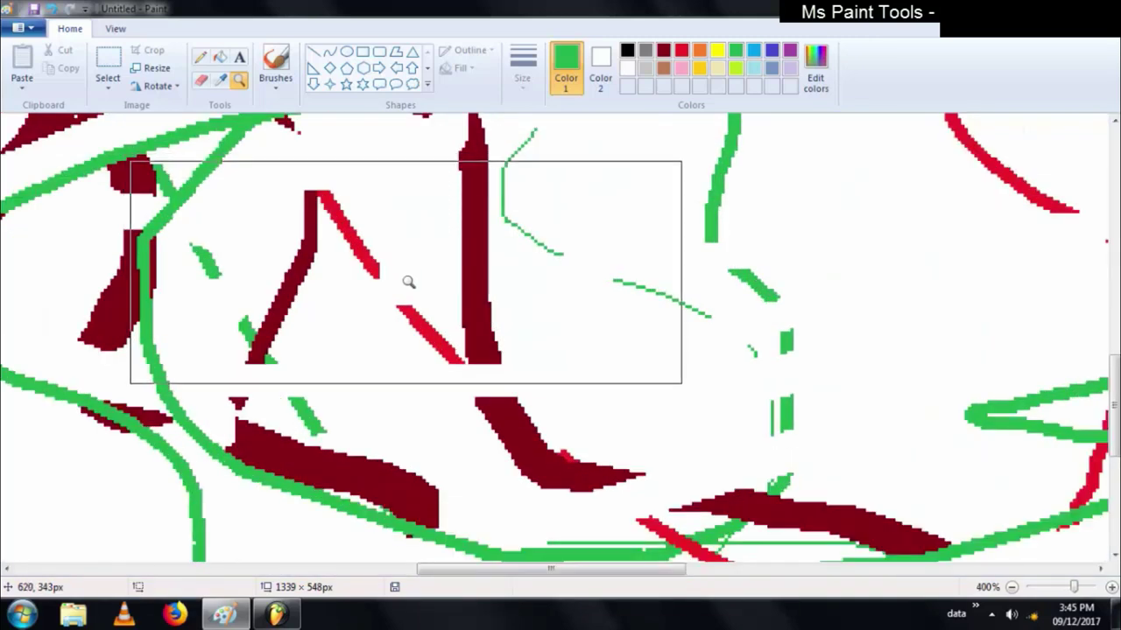
left_click(375, 278)
left_click(350, 269)
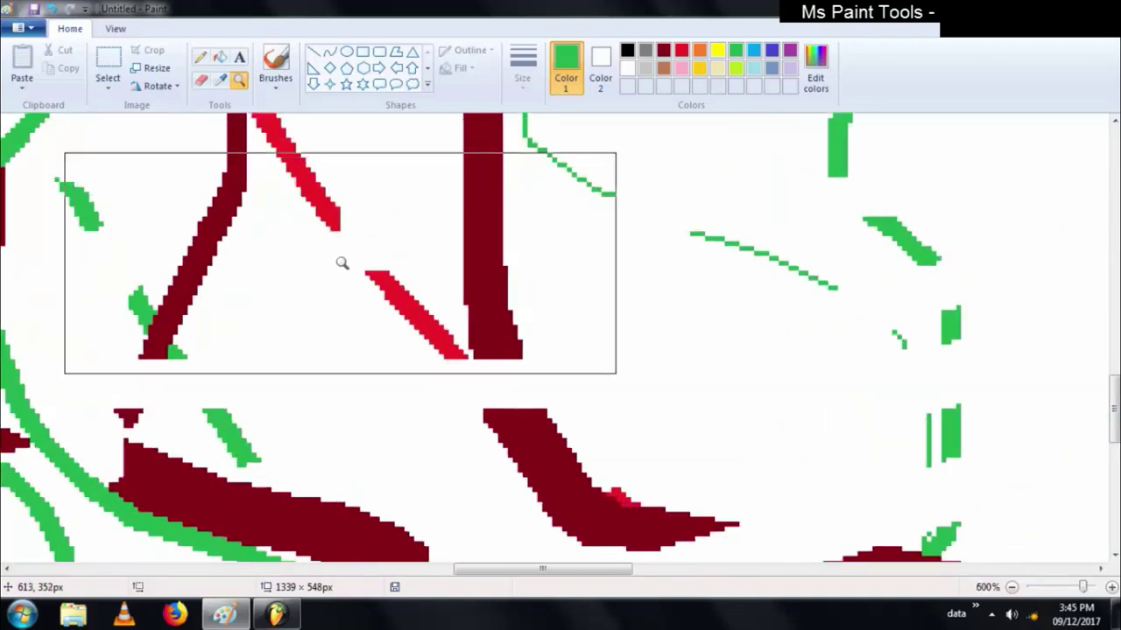
left_click(342, 262)
left_click(315, 253)
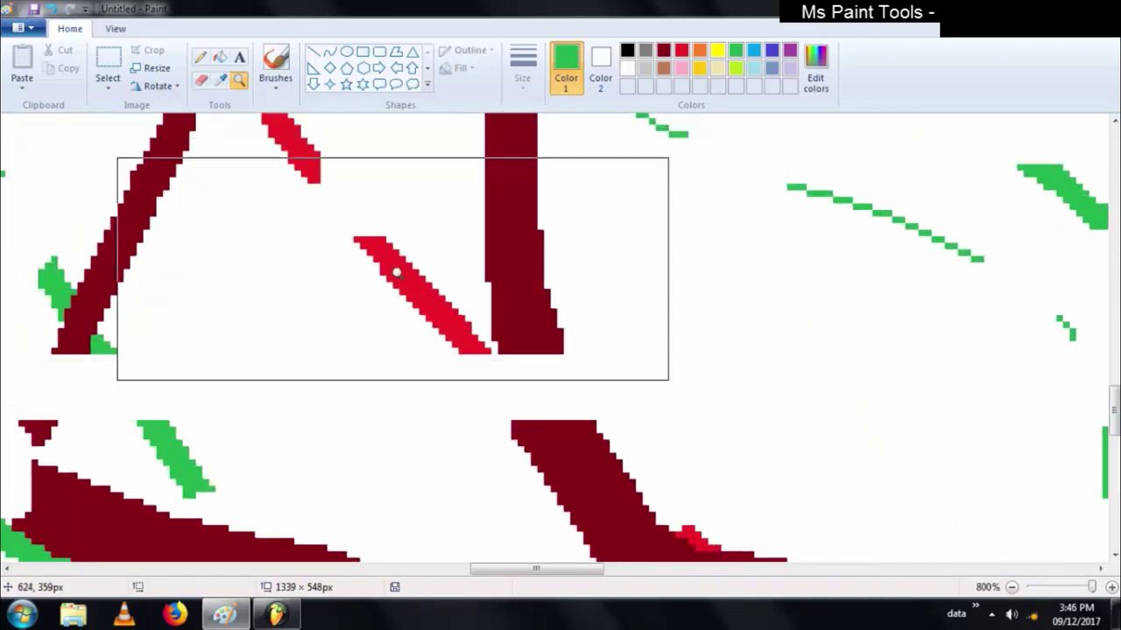
right_click(447, 290)
right_click(447, 290)
right_click(448, 290)
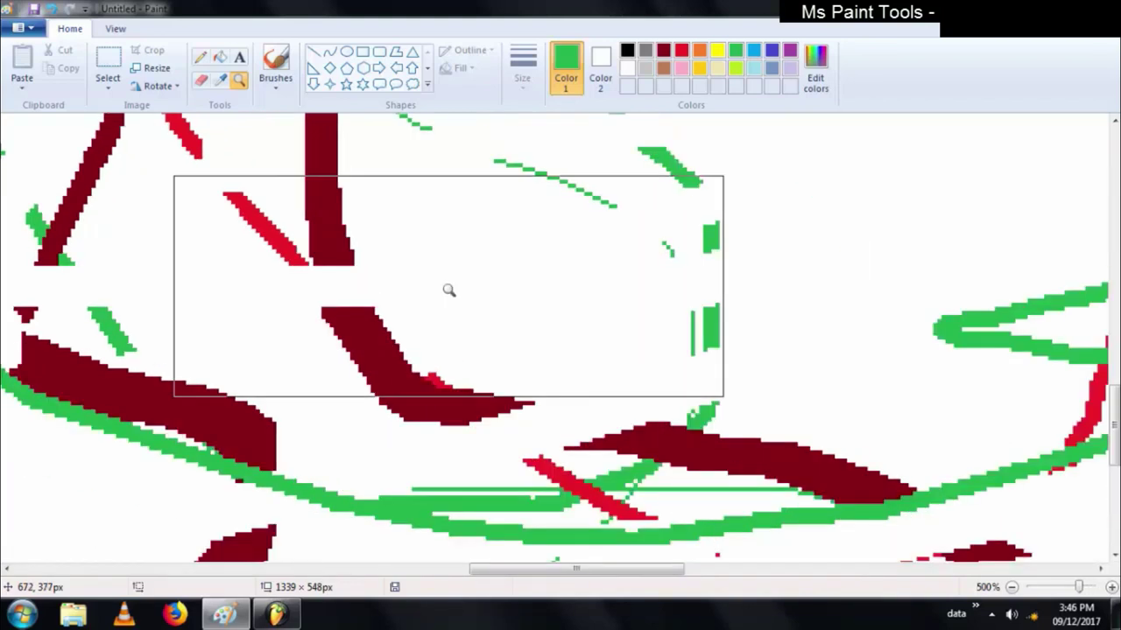
right_click(448, 290)
right_click(448, 290)
right_click(447, 289)
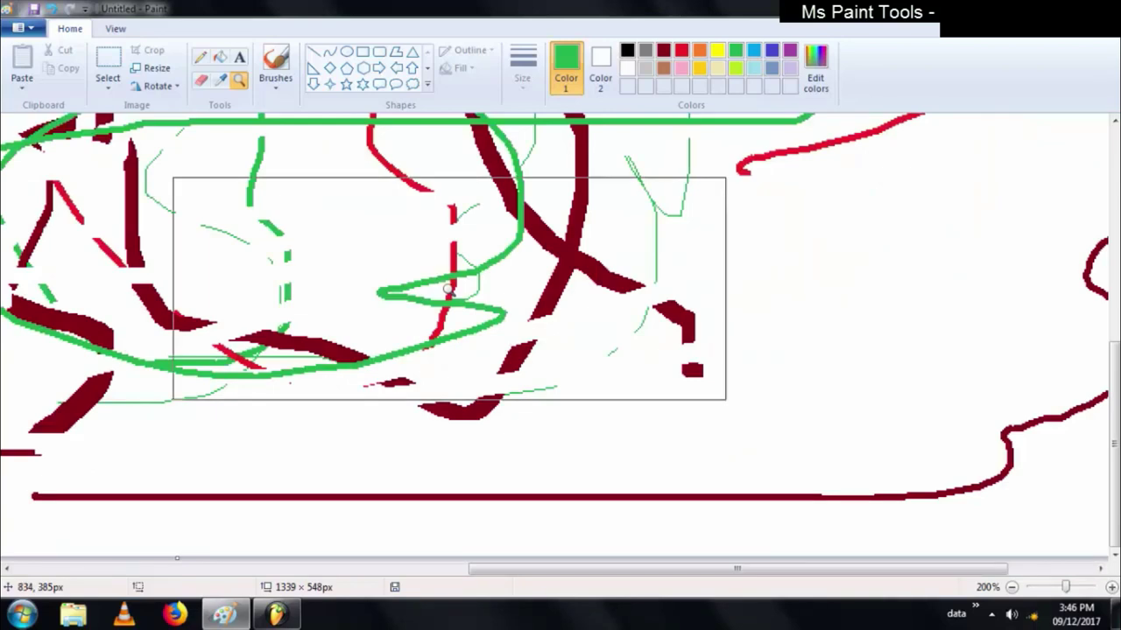
right_click(448, 289)
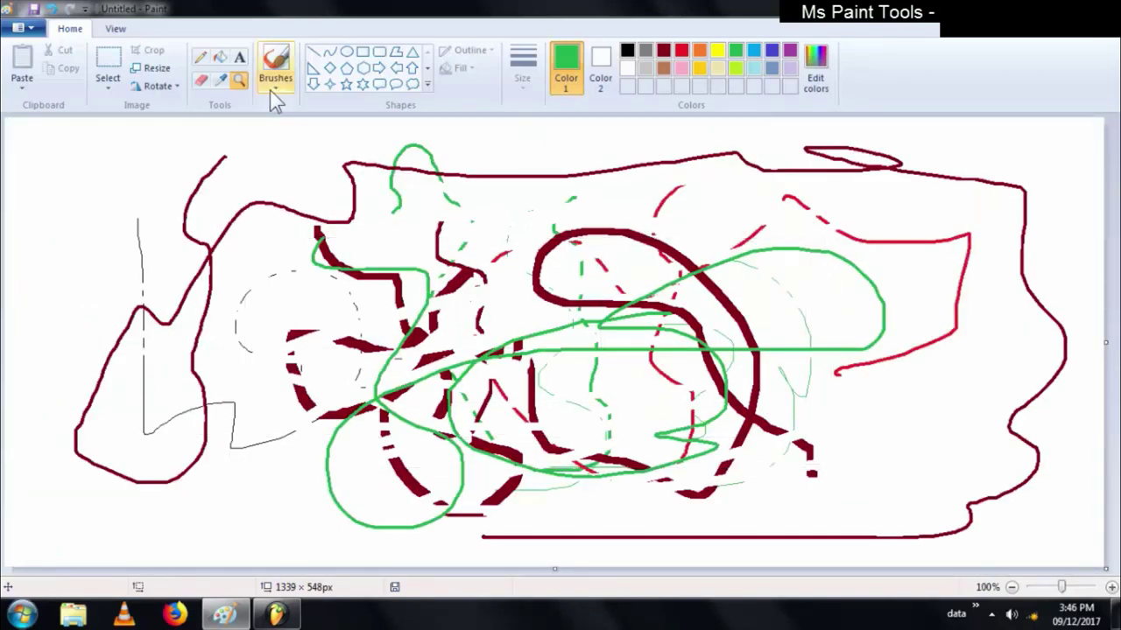
- Set Color 1 to bright red and paint a thin stroke top left with the first brush
left_click(662, 50)
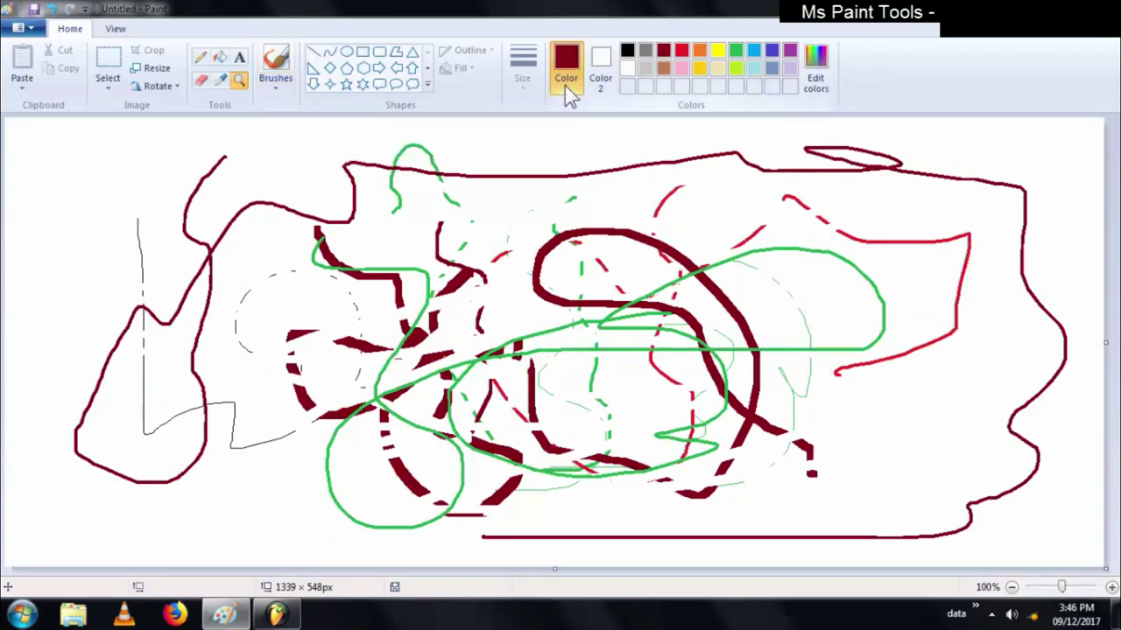
left_click(682, 48)
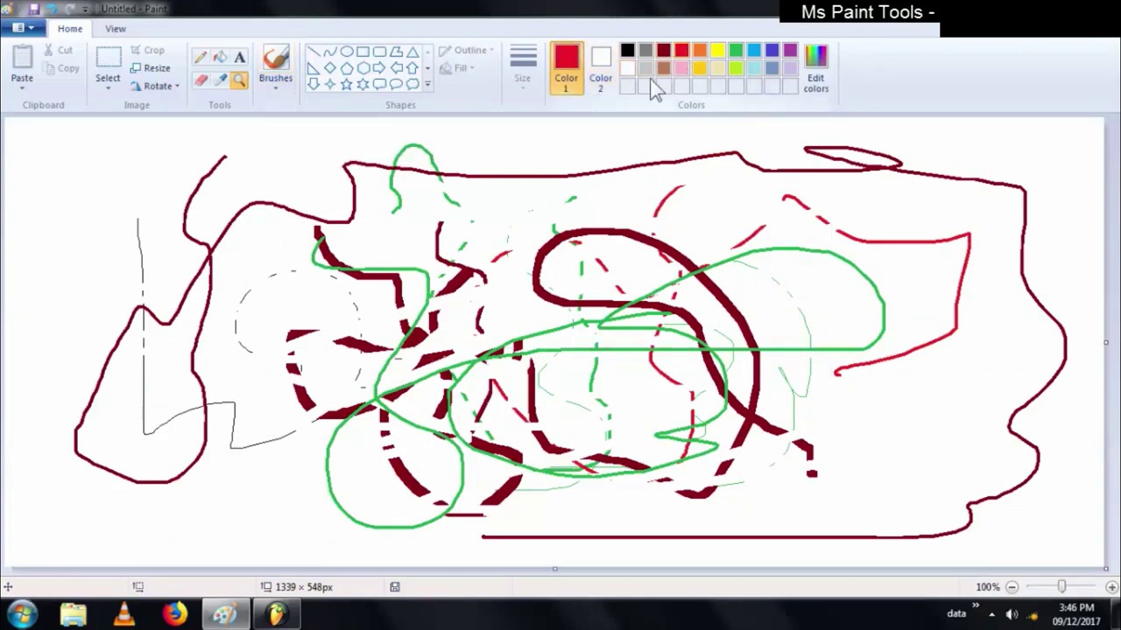
left_click(288, 80)
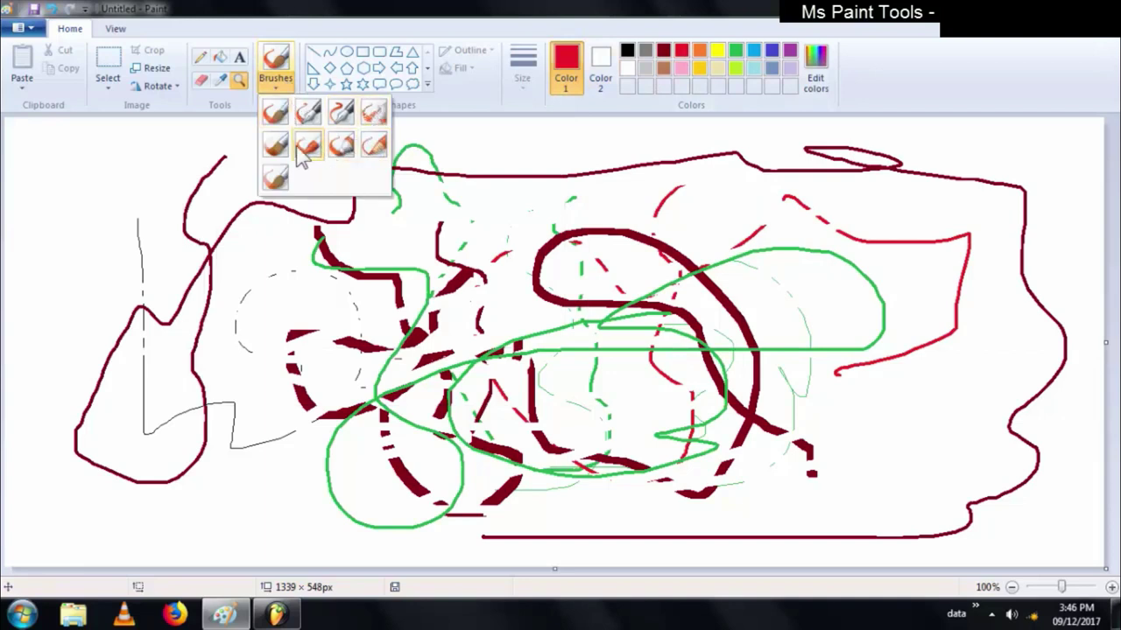
left_click(275, 112)
left_click_drag(35, 136, 191, 159)
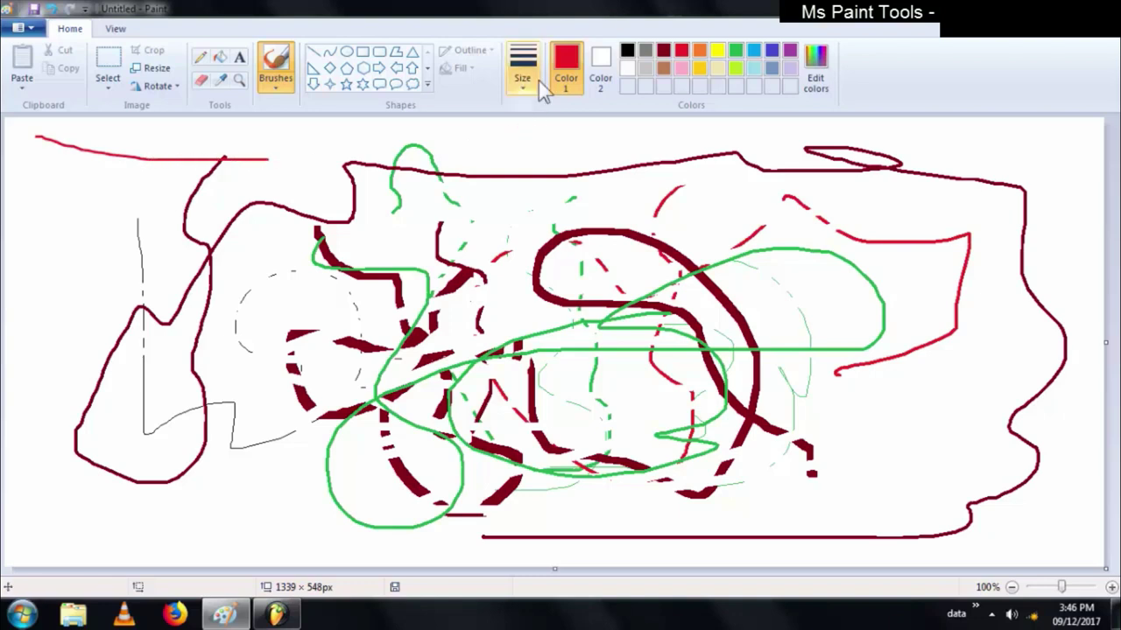
- Set the brush to the thickest size and paint a thick red stroke across the upper left
left_click(538, 80)
left_click(551, 212)
left_click_drag(11, 178, 292, 200)
- Paint red calligraphy-brush strokes, adding a loop that turns the b into a g
left_click(275, 84)
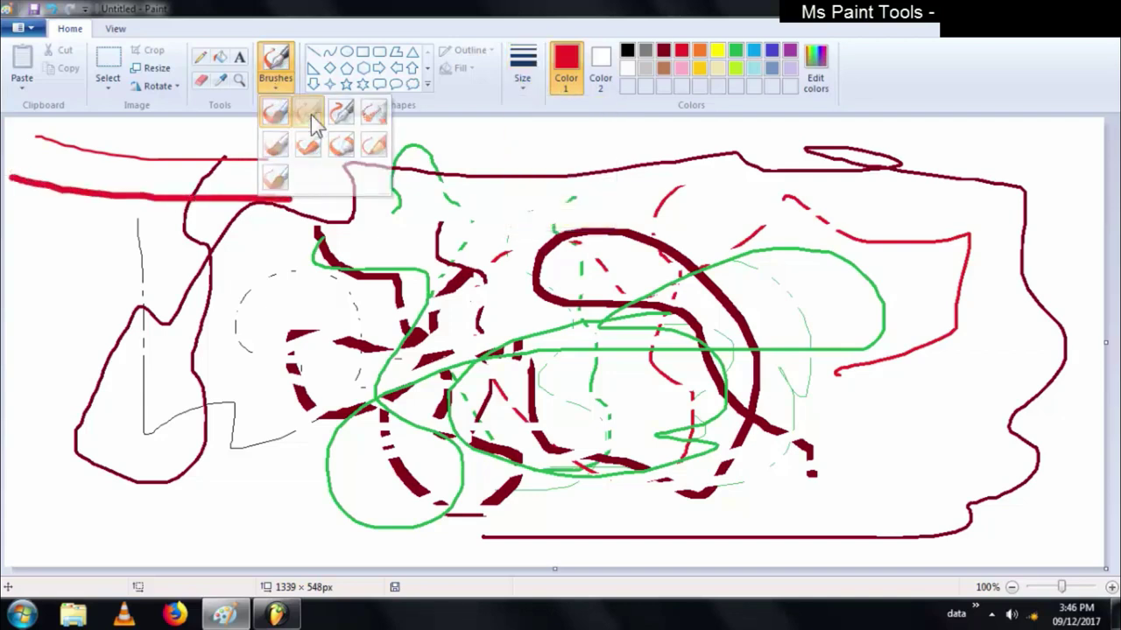
left_click(311, 115)
mouse_move(70, 239)
left_mouse_down()
mouse_move(194, 247)
mouse_move(140, 342)
mouse_move(243, 272)
mouse_move(280, 276)
mouse_move(287, 249)
left_mouse_up()
mouse_move(321, 234)
left_mouse_down()
mouse_move(330, 224)
mouse_move(525, 298)
left_mouse_up()
- Try other brush styles, dabbing a small red dot and painting a thin red stroke
left_click(275, 84)
left_click(339, 108)
left_click(379, 197)
left_click(359, 116)
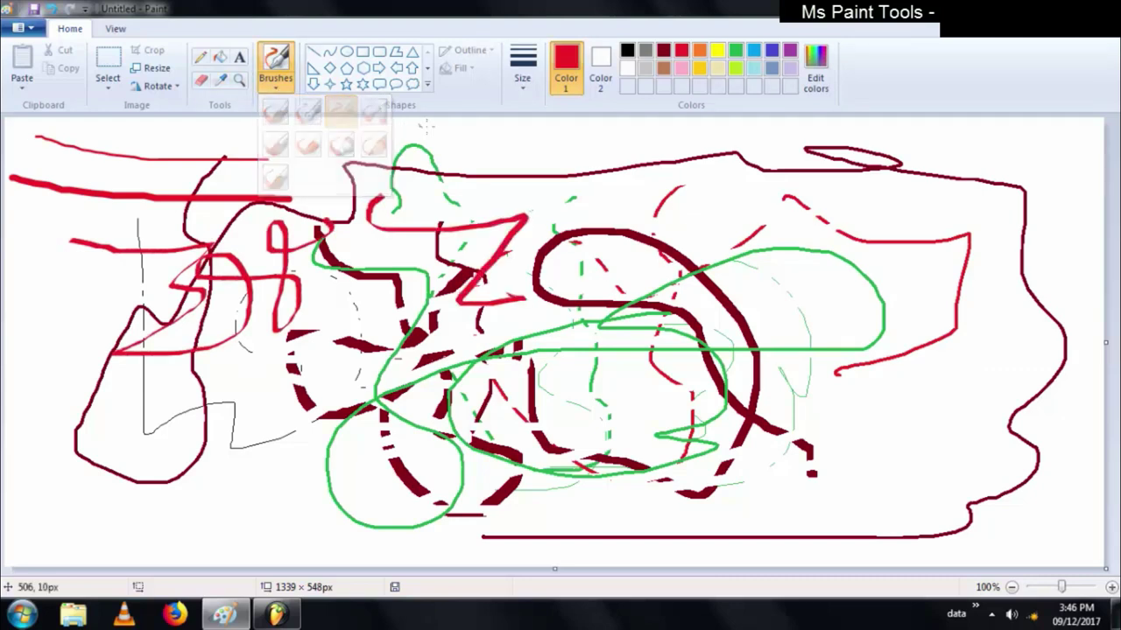
left_click_drag(583, 160, 780, 314)
- Paint a textured red stroke around the right side and a thick red 3 shape
left_click(275, 79)
left_click(308, 111)
mouse_move(629, 169)
left_mouse_down()
mouse_move(881, 453)
mouse_move(760, 516)
mouse_move(604, 517)
left_mouse_up()
left_click(275, 81)
mouse_move(154, 506)
left_mouse_down()
mouse_move(311, 349)
mouse_move(459, 438)
mouse_move(359, 450)
left_mouse_up()
- Paint thick textured red loops with the crayon and another brush style
left_click(284, 87)
left_click(307, 145)
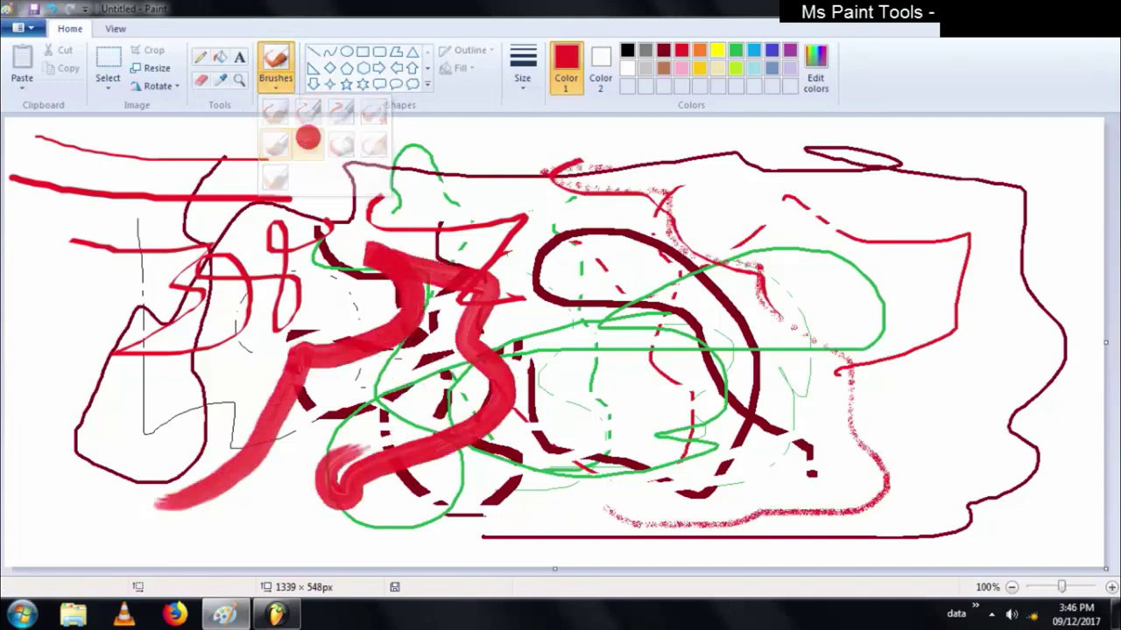
mouse_move(626, 203)
left_mouse_down()
mouse_move(692, 377)
mouse_move(787, 321)
mouse_move(951, 436)
mouse_move(962, 296)
mouse_move(981, 257)
left_mouse_up()
left_click(275, 80)
left_click(302, 129)
mouse_move(613, 173)
left_mouse_down()
mouse_move(560, 219)
mouse_move(718, 499)
mouse_move(809, 259)
left_mouse_up()
- Switch to green and paint marker strokes plus a faint watercolour stroke across the canvas
left_click(717, 51)
left_click(736, 51)
mouse_move(827, 186)
left_mouse_down()
mouse_move(725, 196)
mouse_move(87, 477)
left_mouse_up()
left_click(275, 80)
left_click(274, 181)
mouse_move(480, 169)
left_mouse_down()
mouse_move(188, 263)
mouse_move(374, 346)
left_mouse_up()
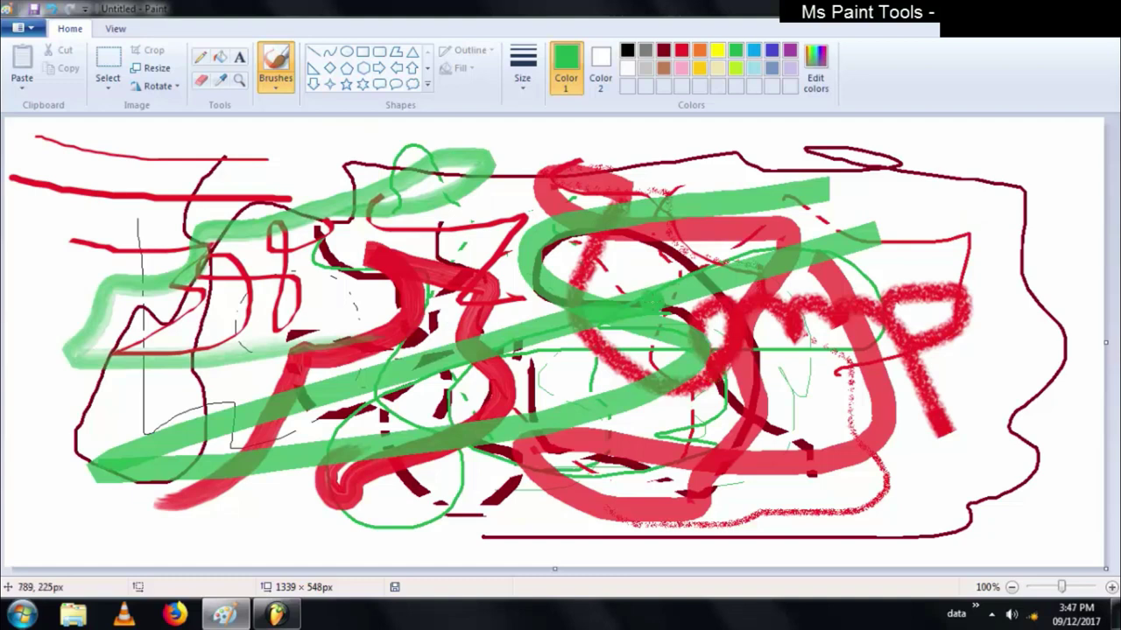
left_click(276, 83)
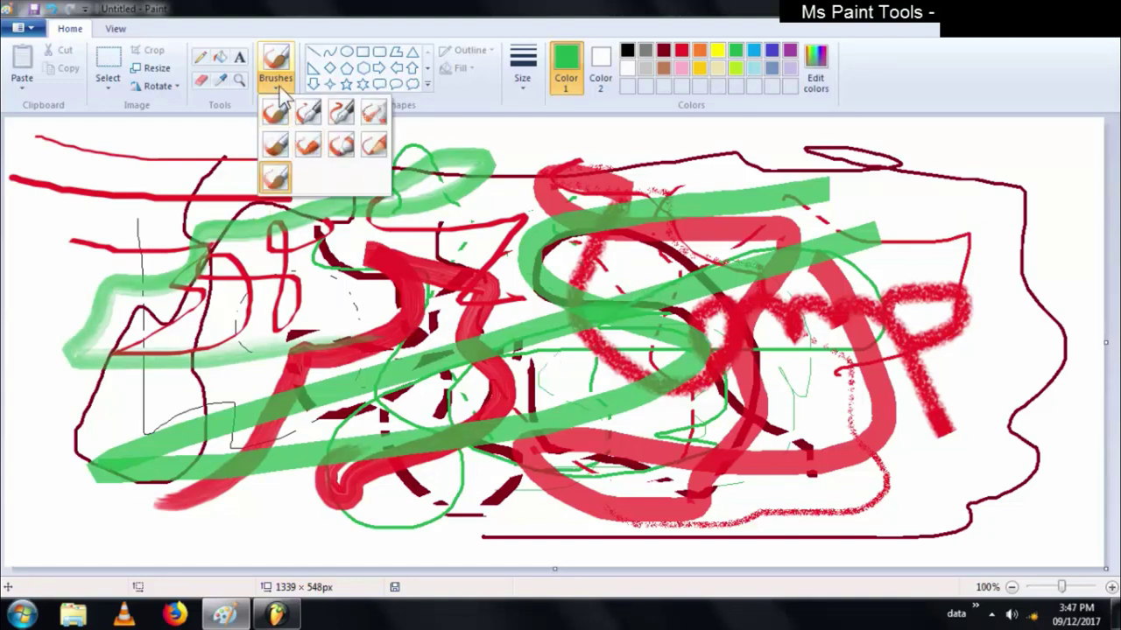
left_click(467, 371)
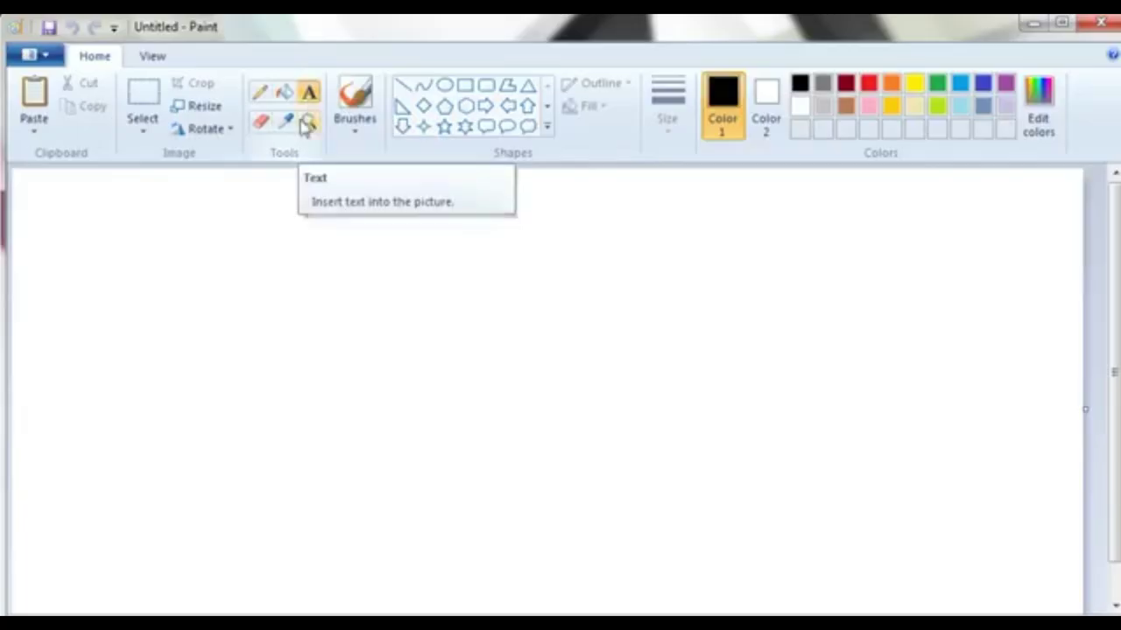
- Drag a text box across the canvas centre and type 'THIS IS THE TEXT TOOL IN PAINT...'
left_click(309, 96)
left_click_drag(294, 324, 920, 431)
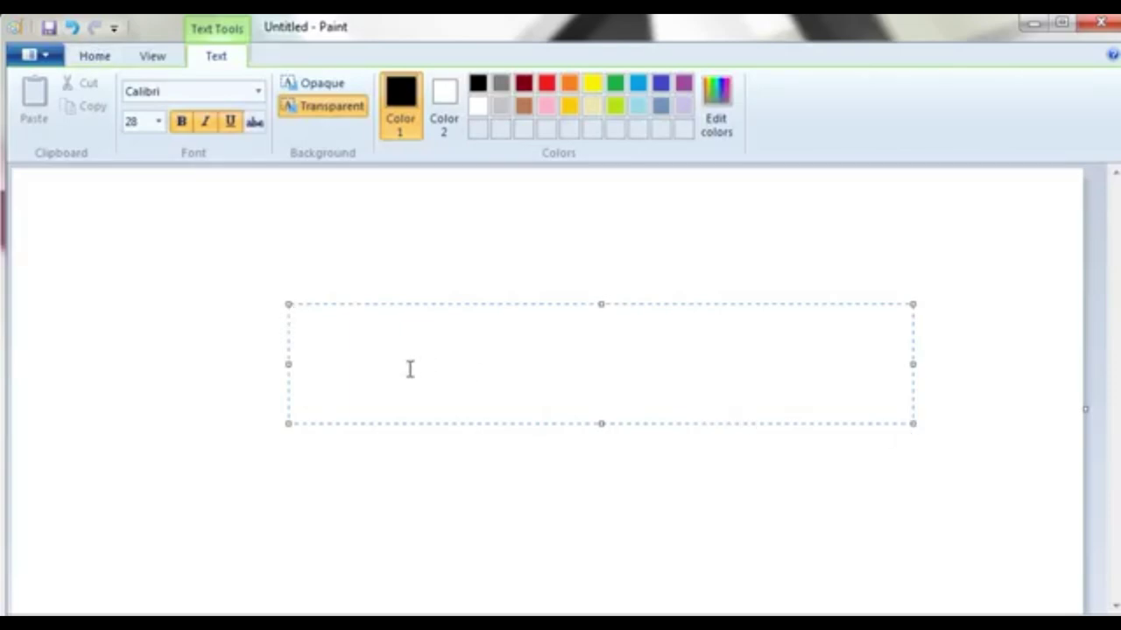
type("THI")
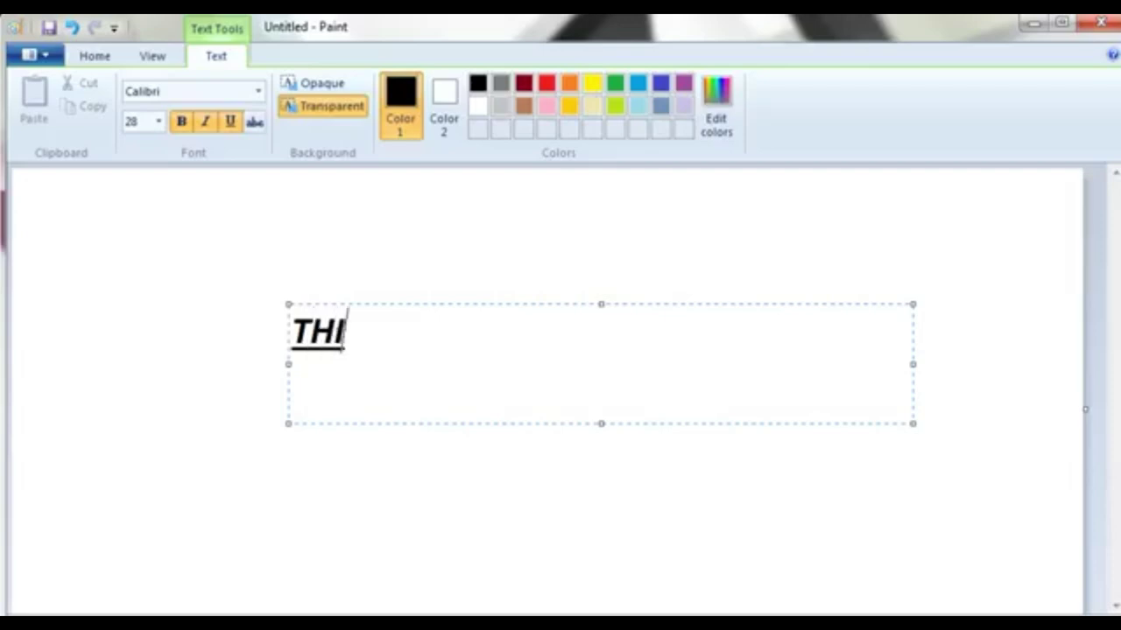
type("S IS THE ")
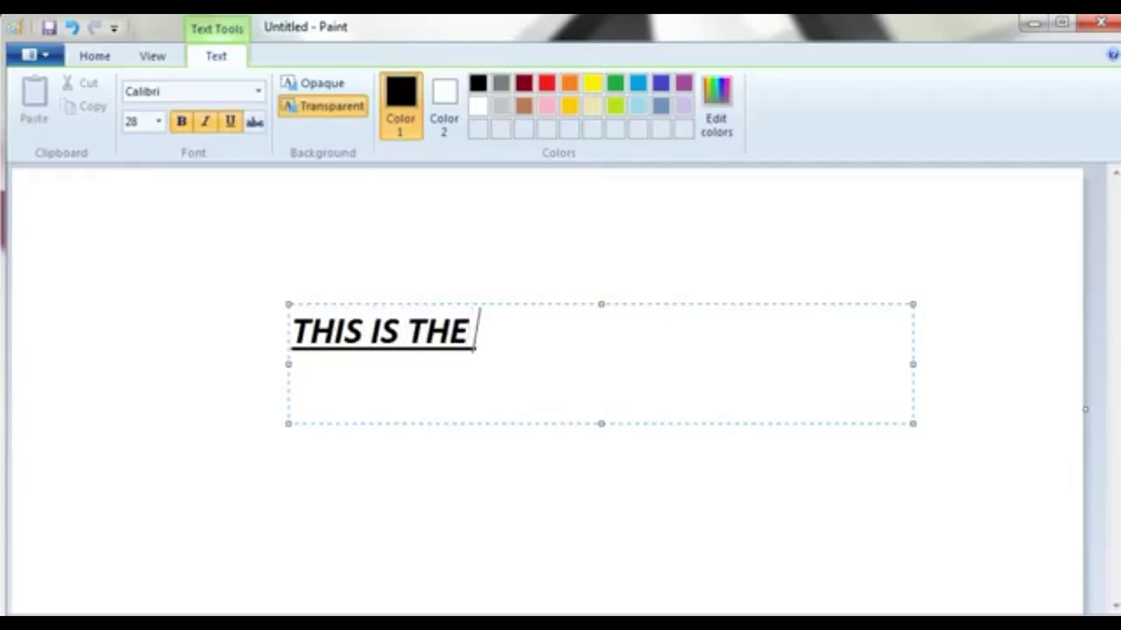
type("TEXT T")
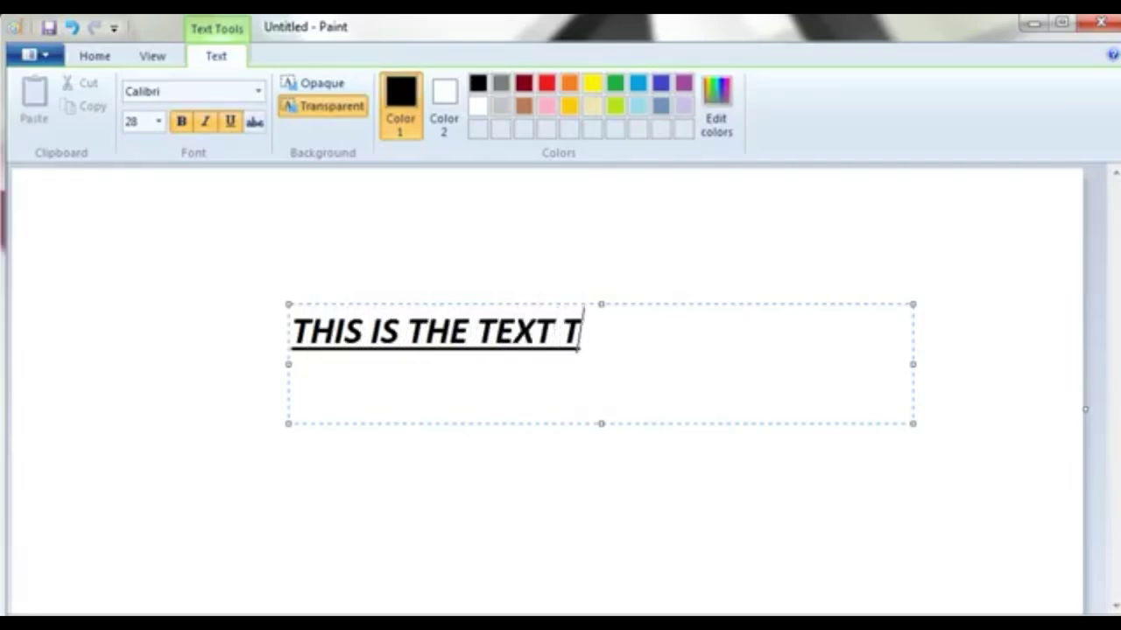
type("OOL IN")
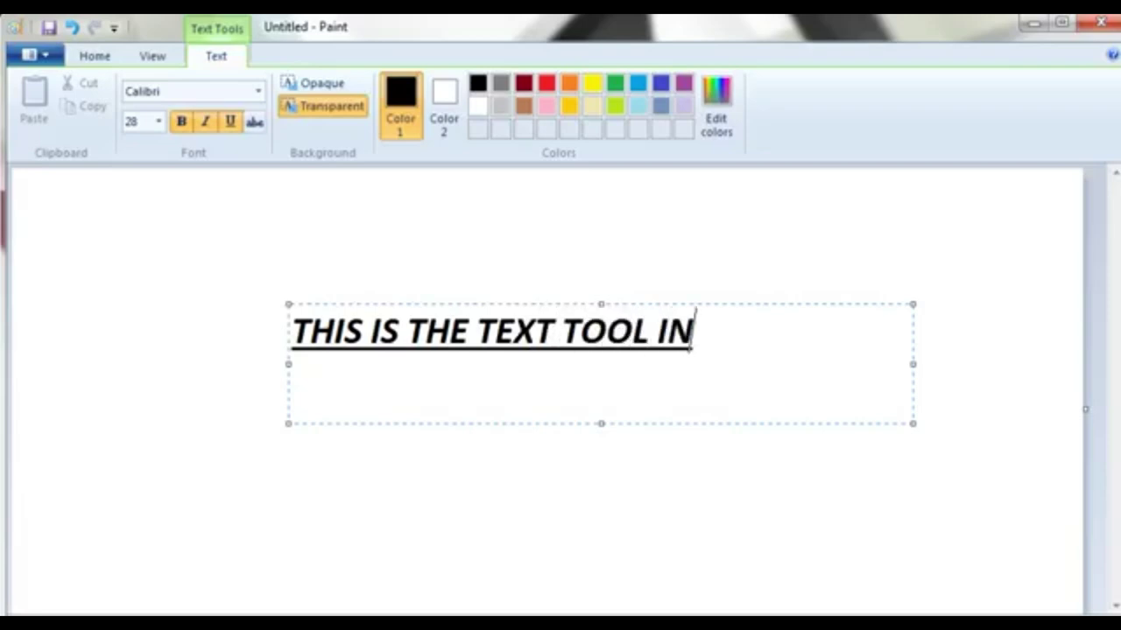
type(" PAIN")
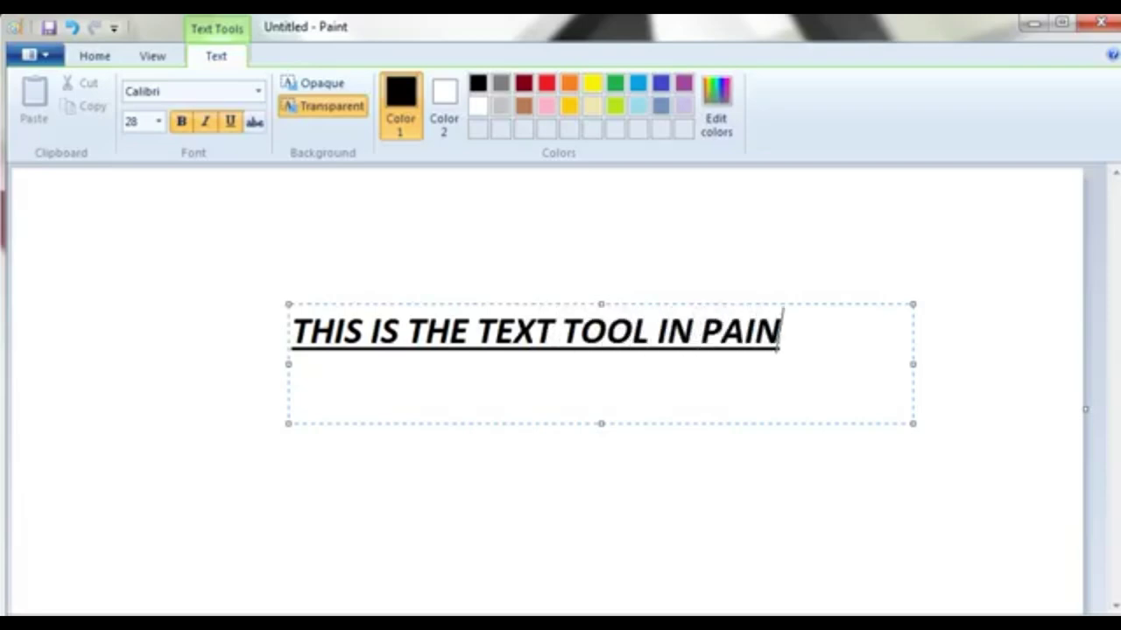
type("T. ")
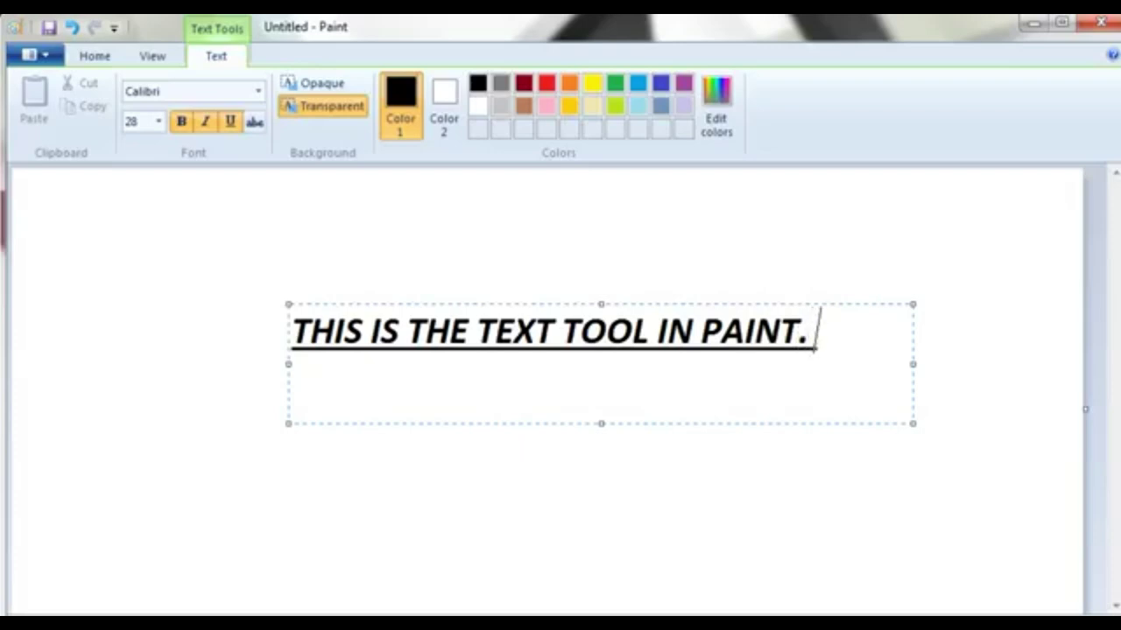
type("IT ALL")
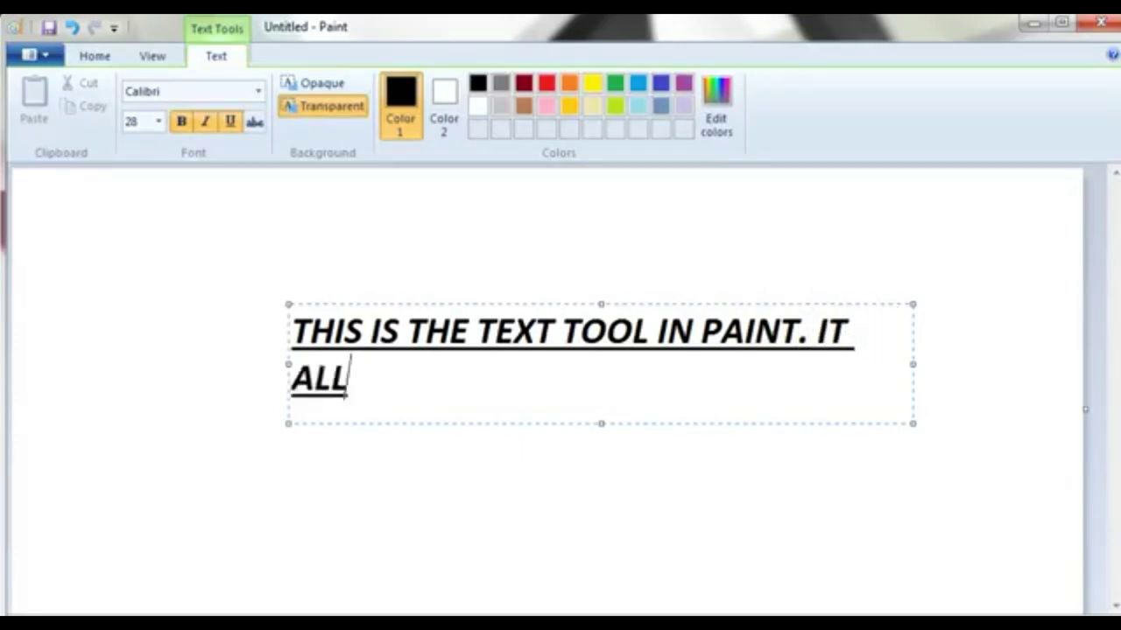
type("OW US ")
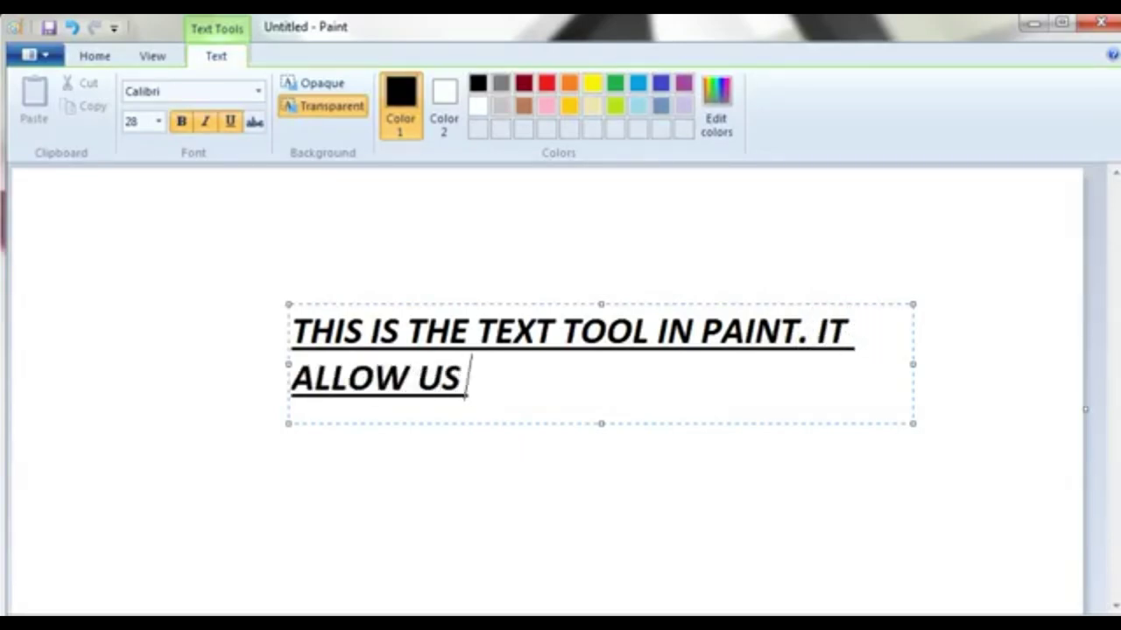
type("O INSE")
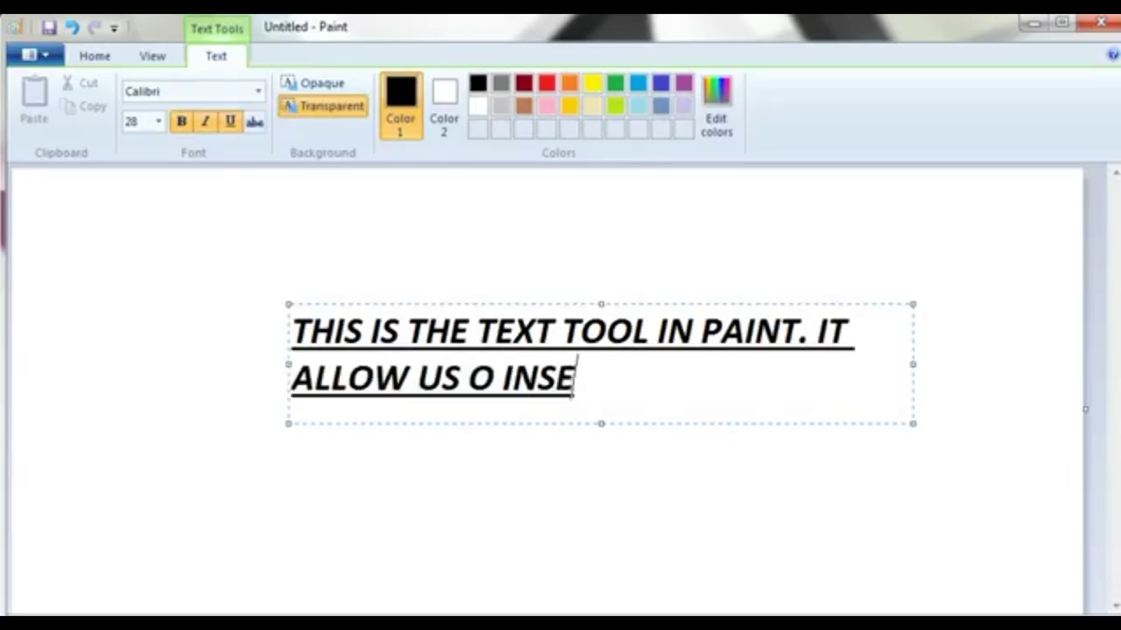
type("RT ANT ")
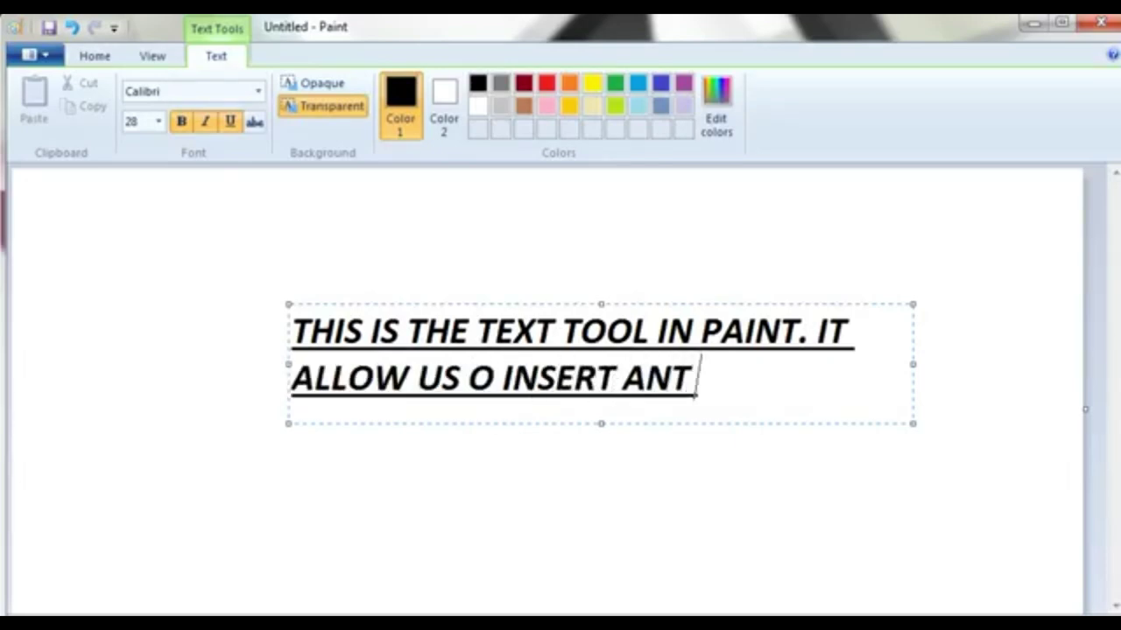
type("TEXT I")
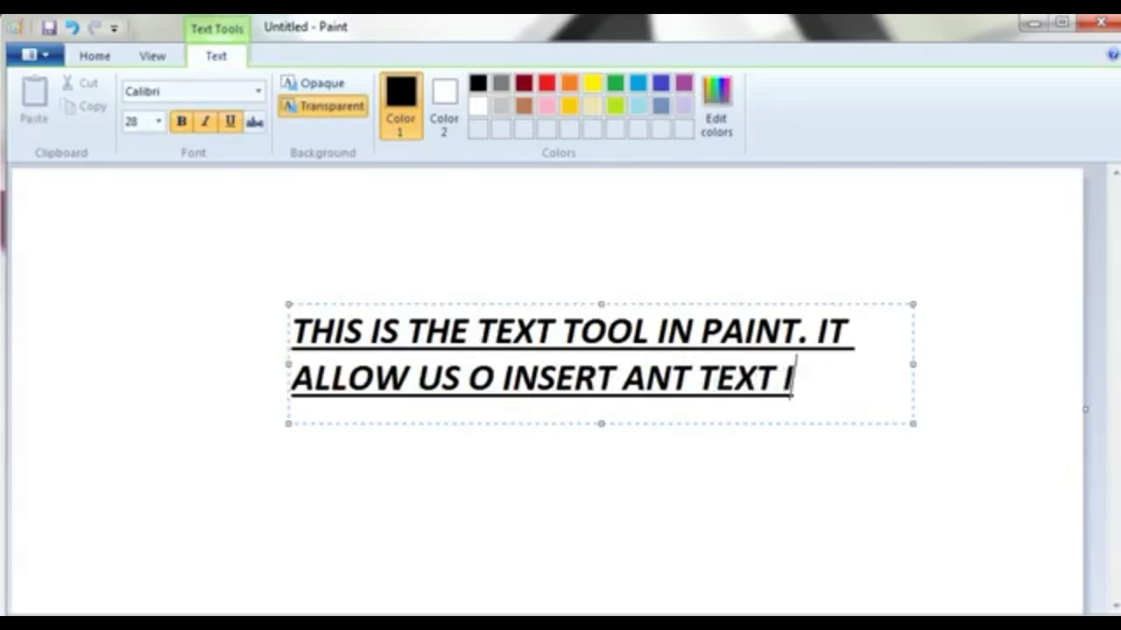
type("N PAI")
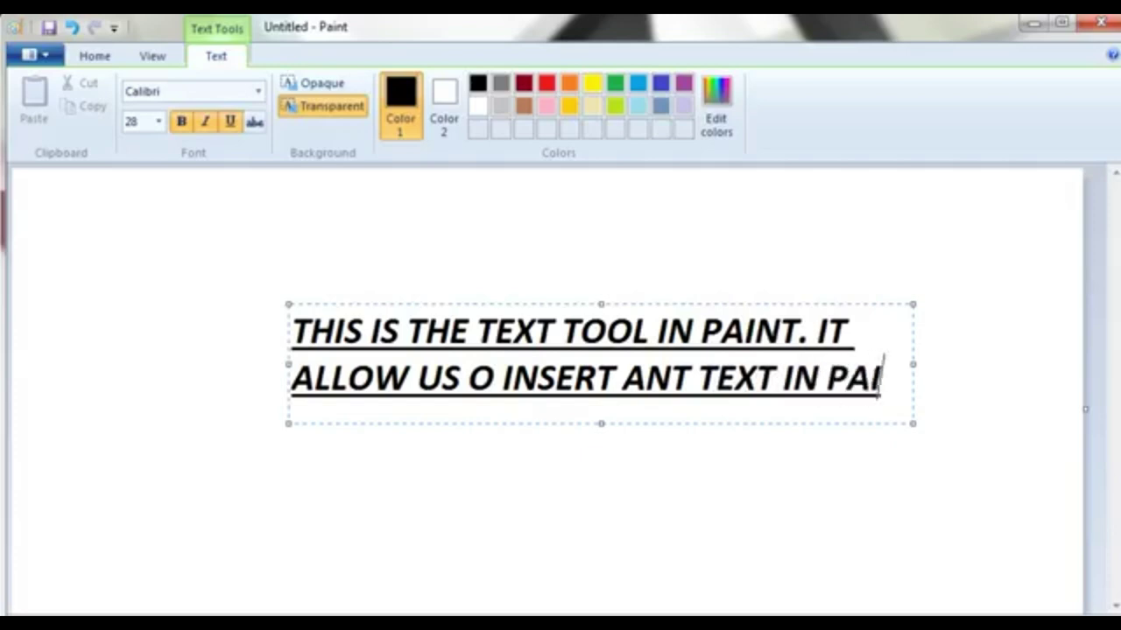
type("NT. WE ")
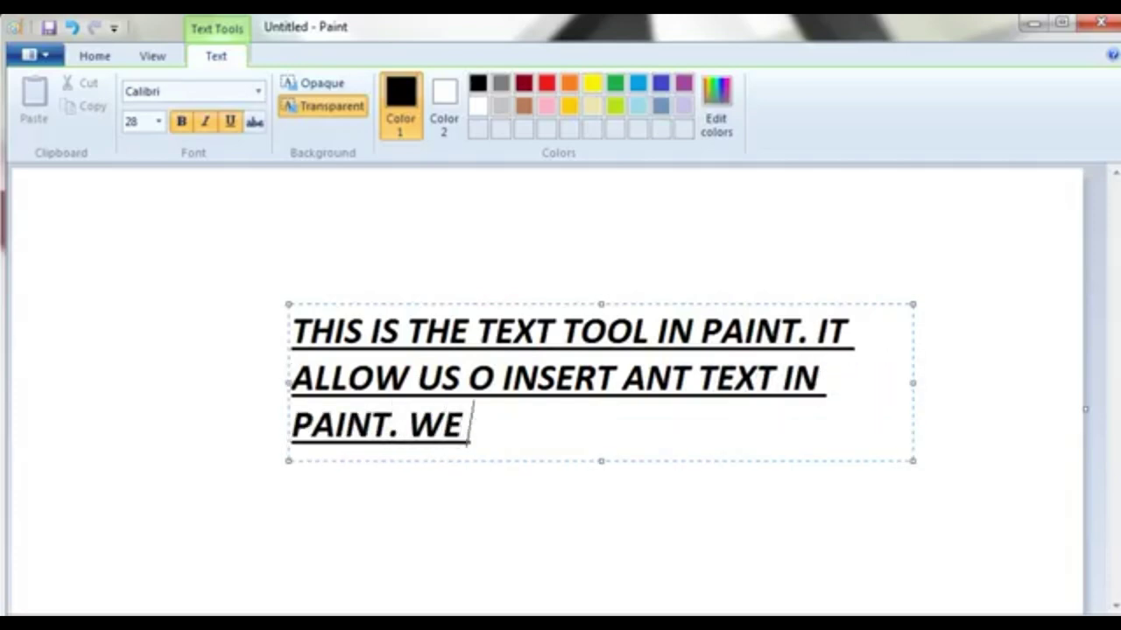
type("CAN CHANGE ")
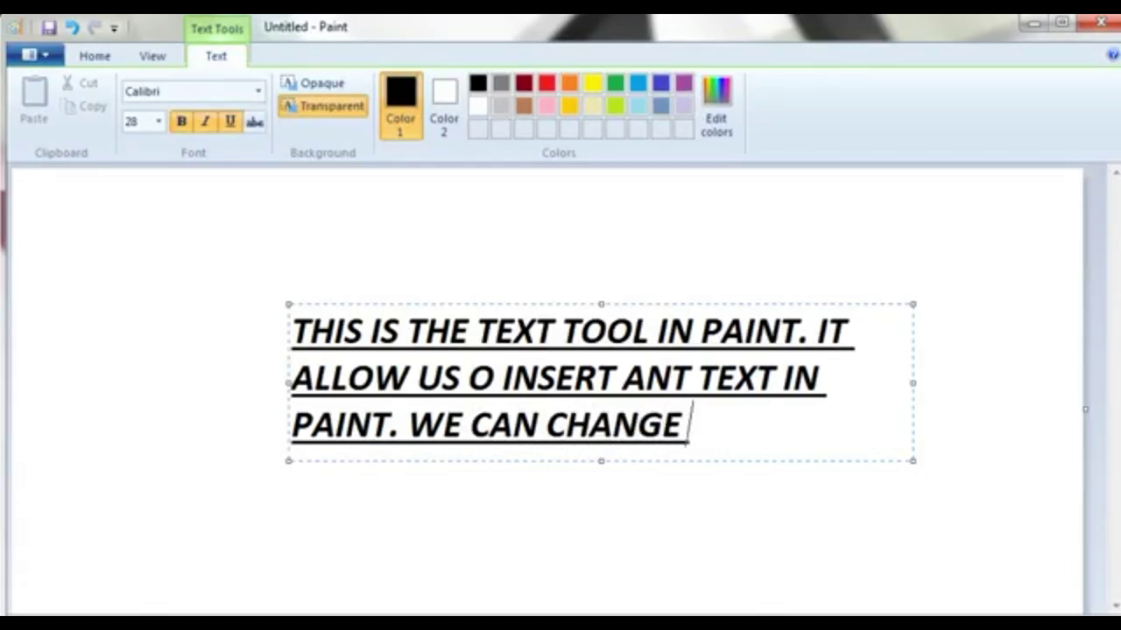
type("ITS SIZ")
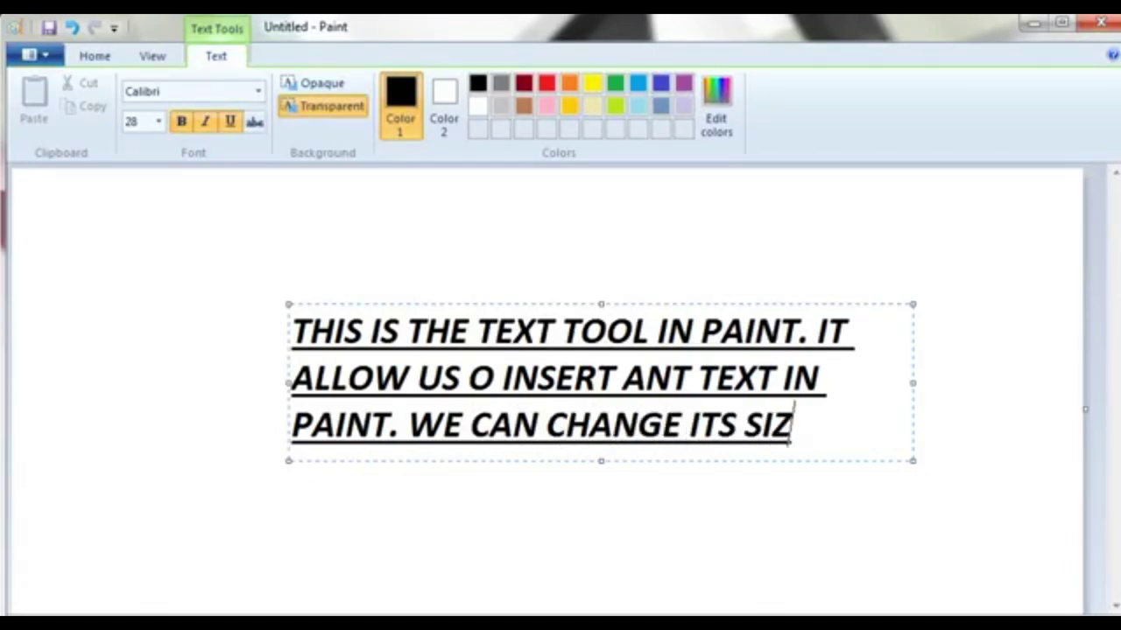
type("E AND ST")
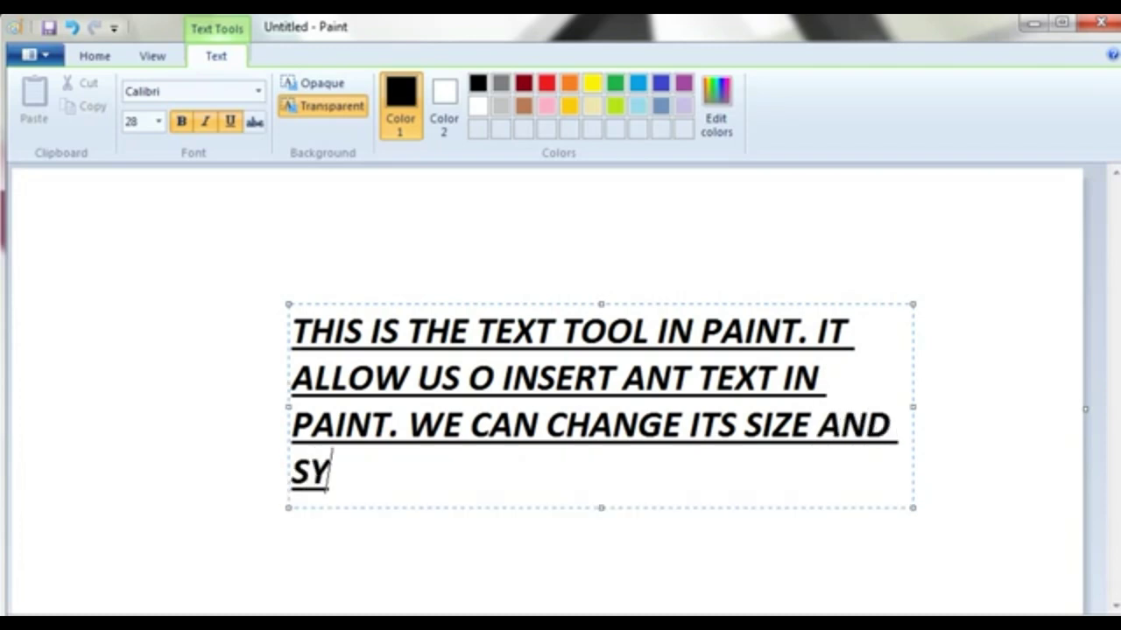
type("Y")
- Fix the stray Y so the text reads 'STYLE ALSO', then commit the paragraph as red text
key("BackSpace")
type("TYL")
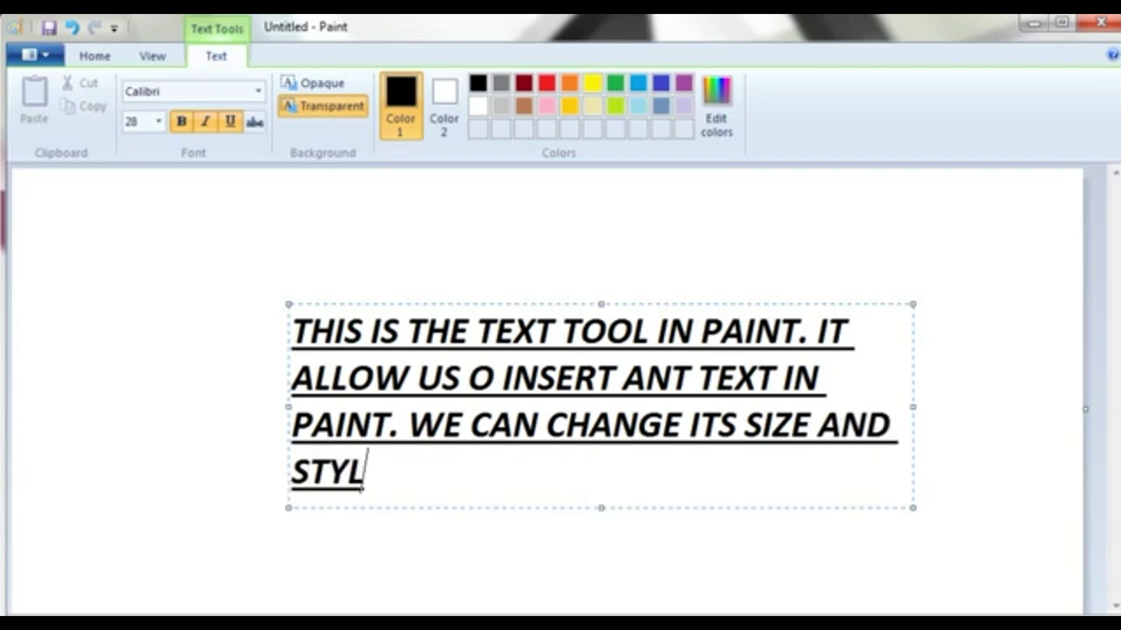
type("E ALSO. SEE NEXT")
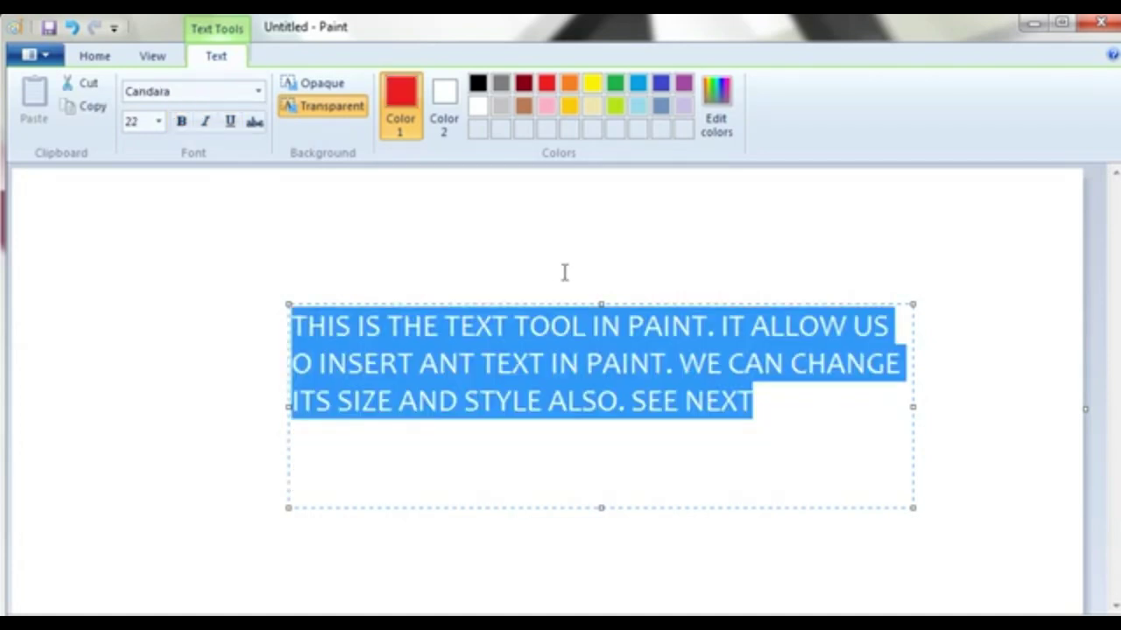
left_click(565, 273)
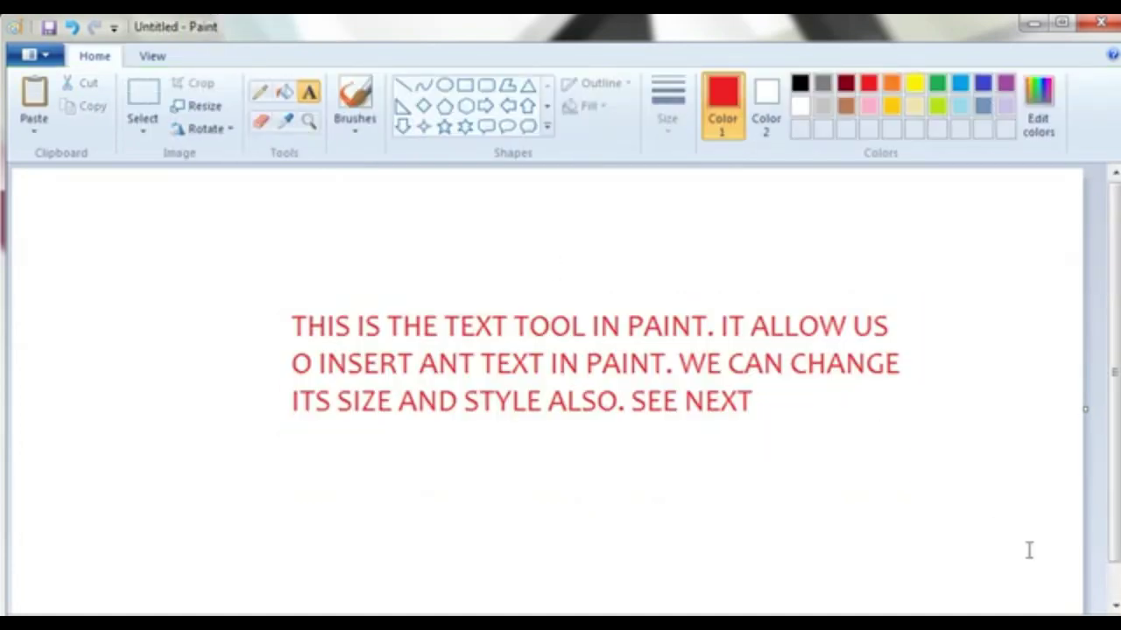